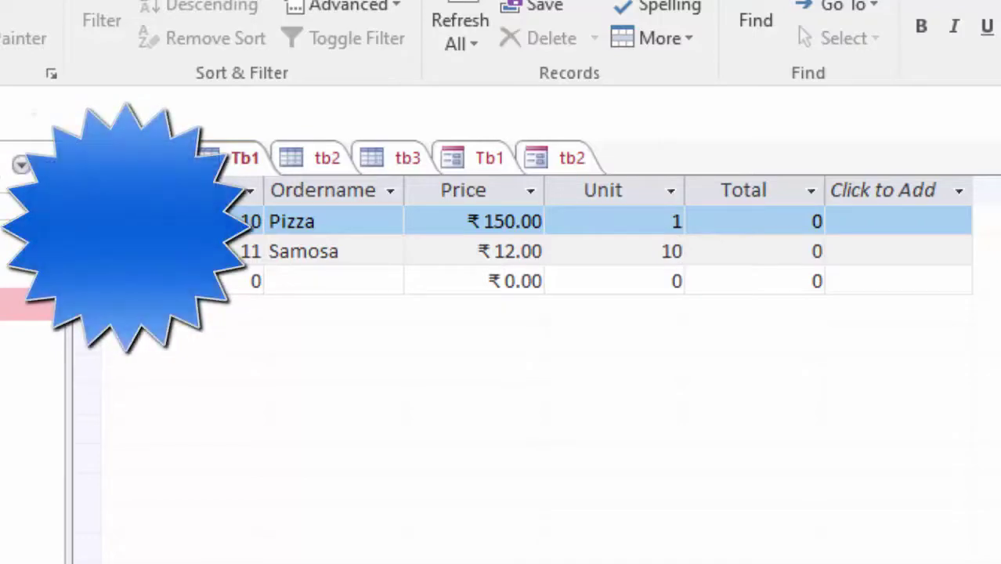
- Expand the Pizza order's subdatasheet and select its customer id 1001
left_click(112, 221)
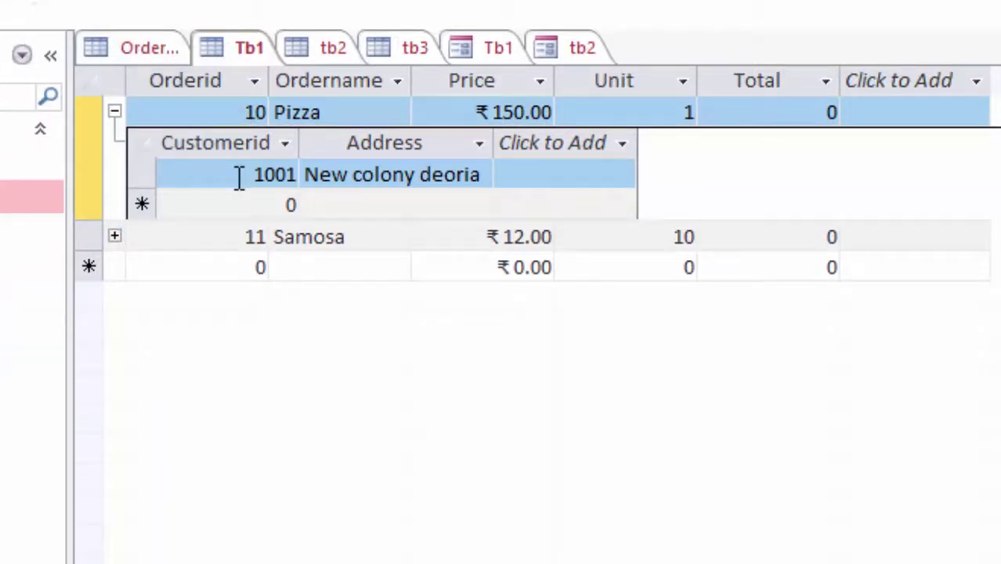
left_click(239, 178)
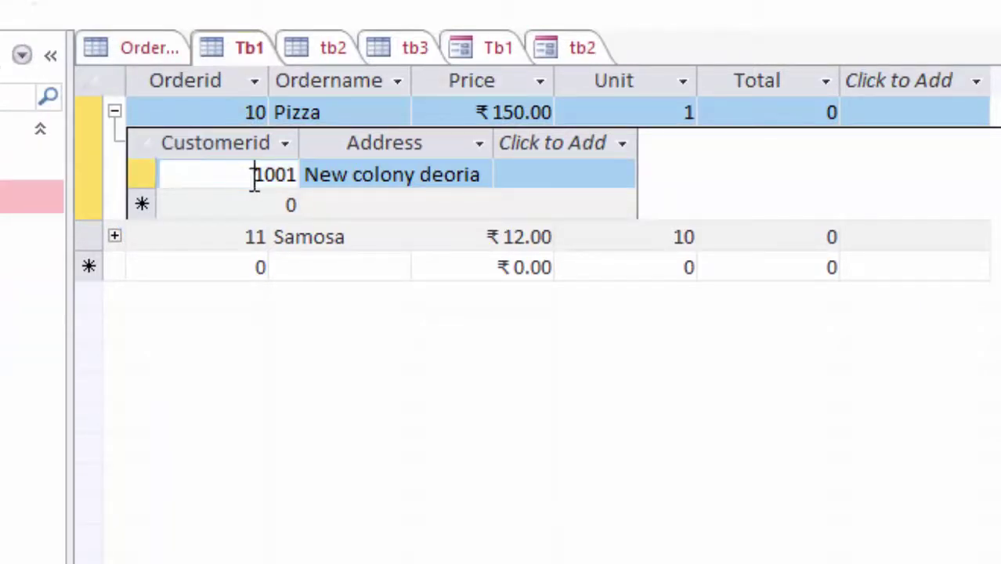
left_click_drag(255, 182, 310, 195)
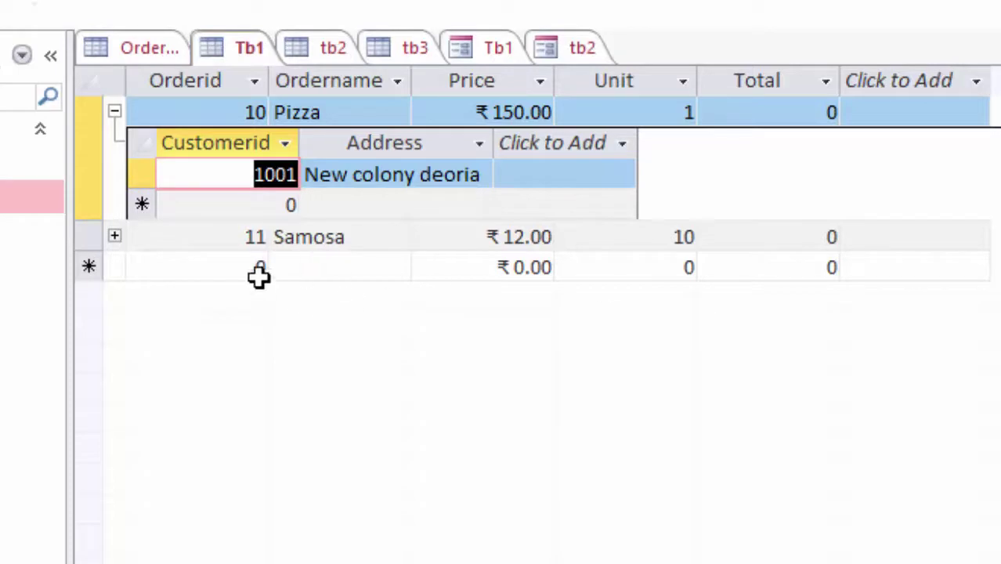
- Expand the Samosa order's subdatasheet, select customer id 1002, and go to the File backstage
left_click(114, 236)
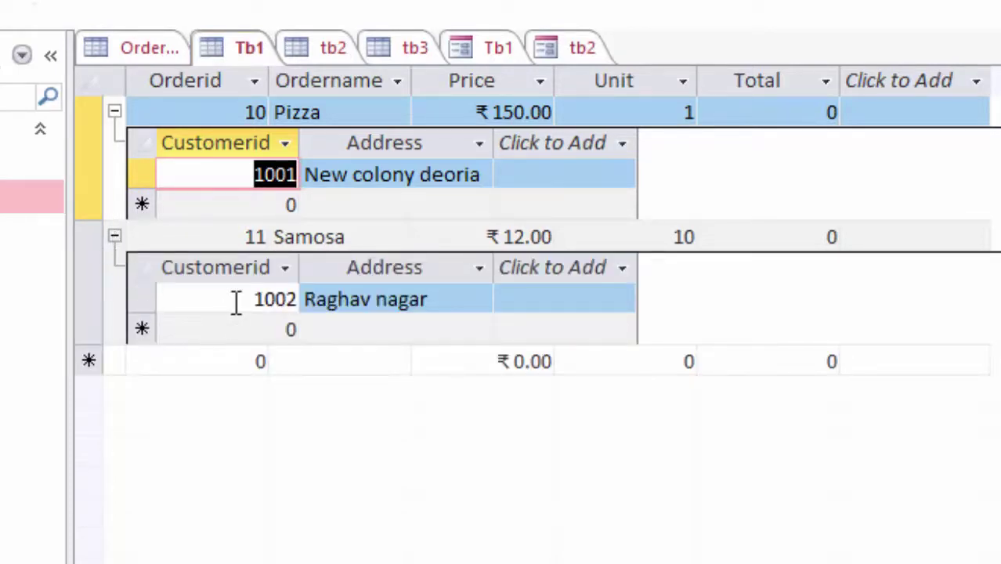
left_click_drag(237, 301, 312, 314)
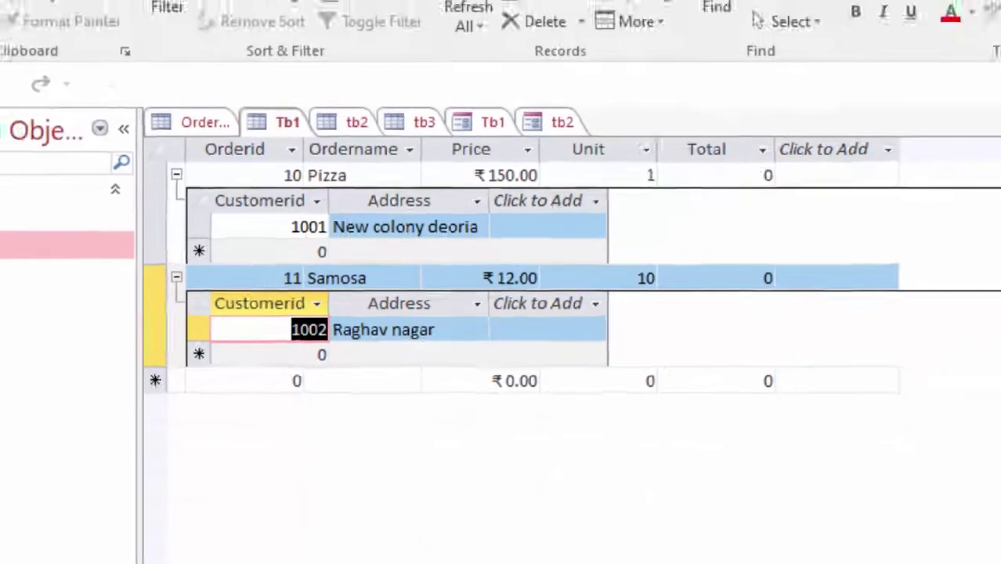
left_click(13, 48)
- Create a blank desktop database, declining to save changes to forms Tb1 and tb2
left_click(37, 131)
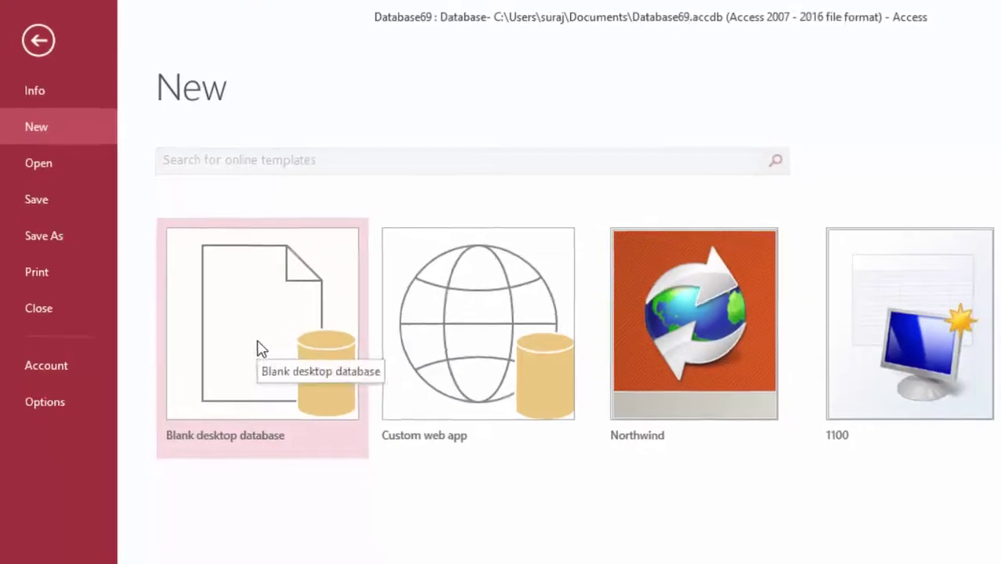
left_click(262, 349)
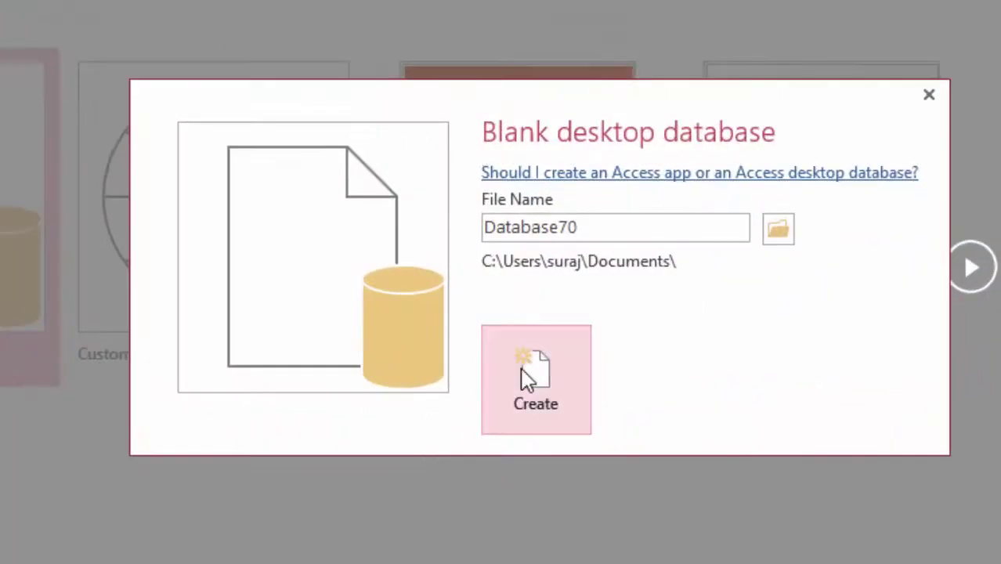
left_click(526, 380)
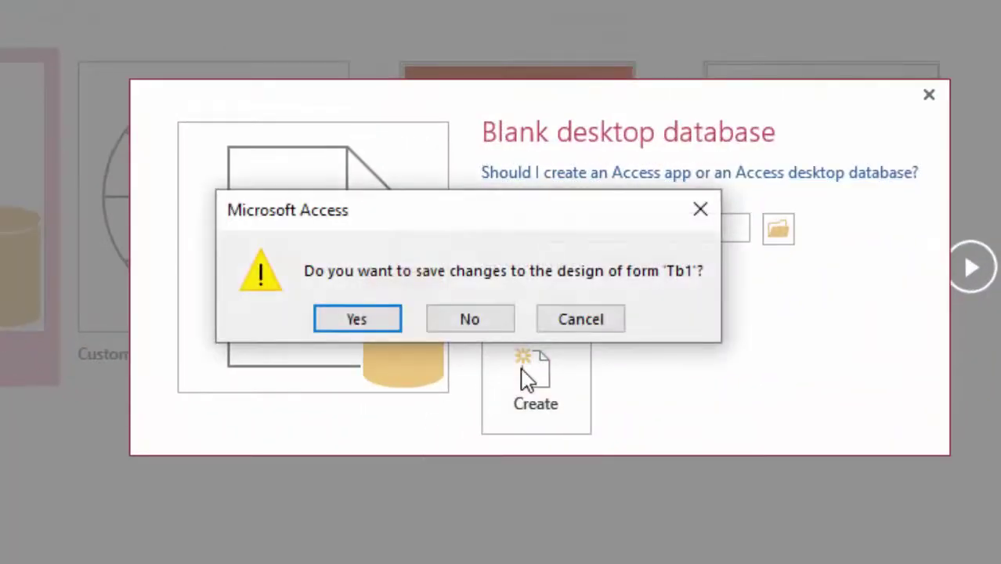
left_click(467, 324)
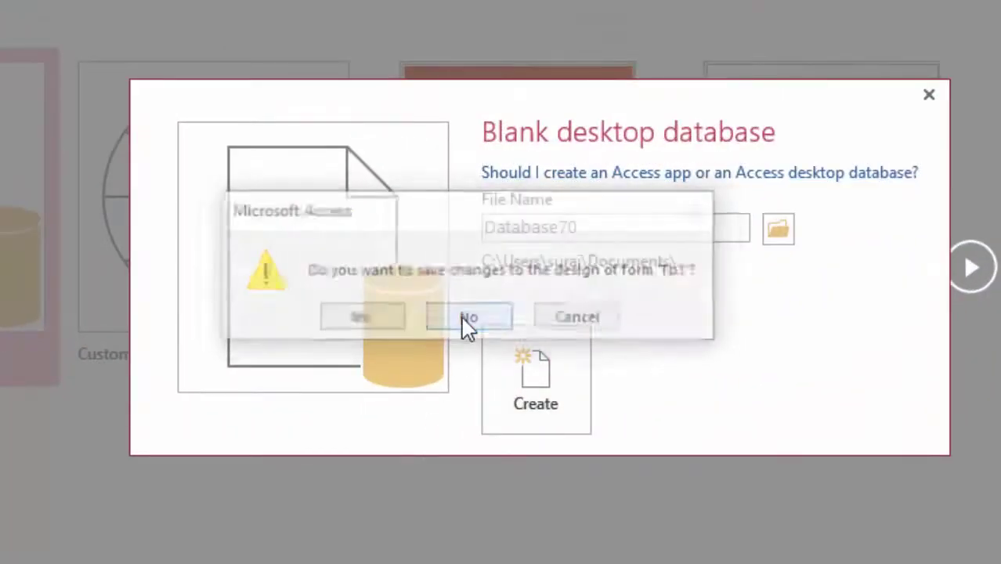
left_click(467, 324)
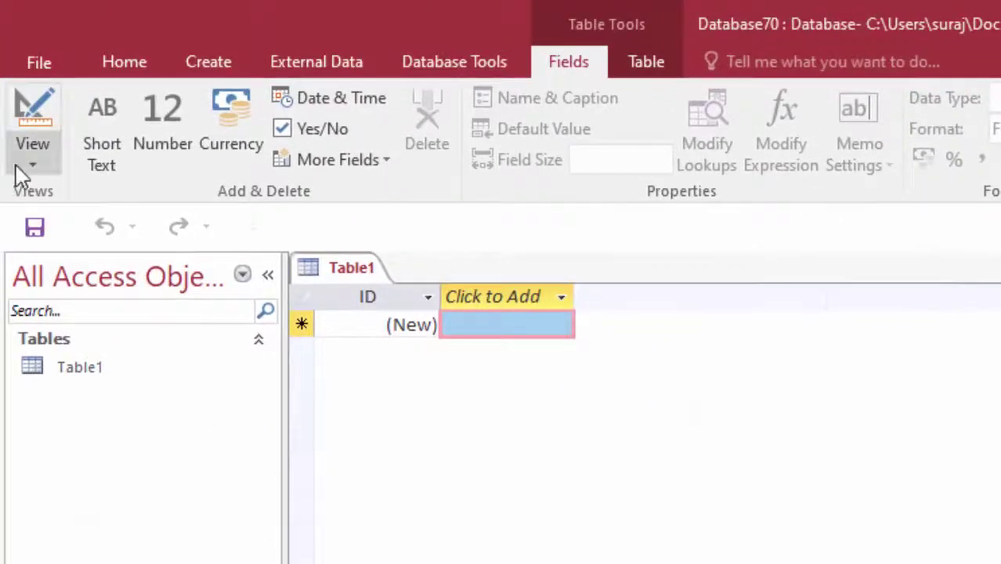
- Switch the first table to Design View and name it tb1
left_click(19, 166)
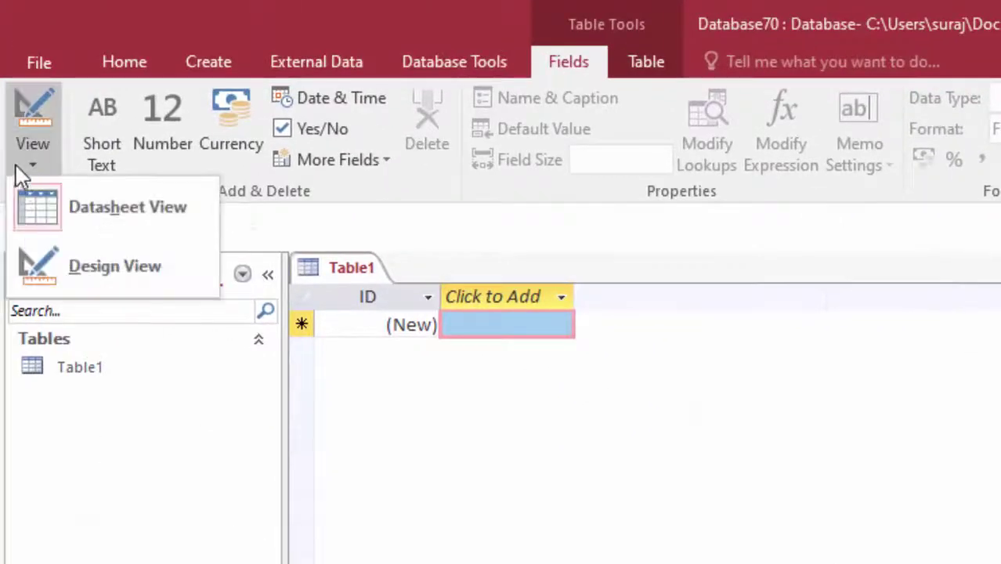
left_click(35, 261)
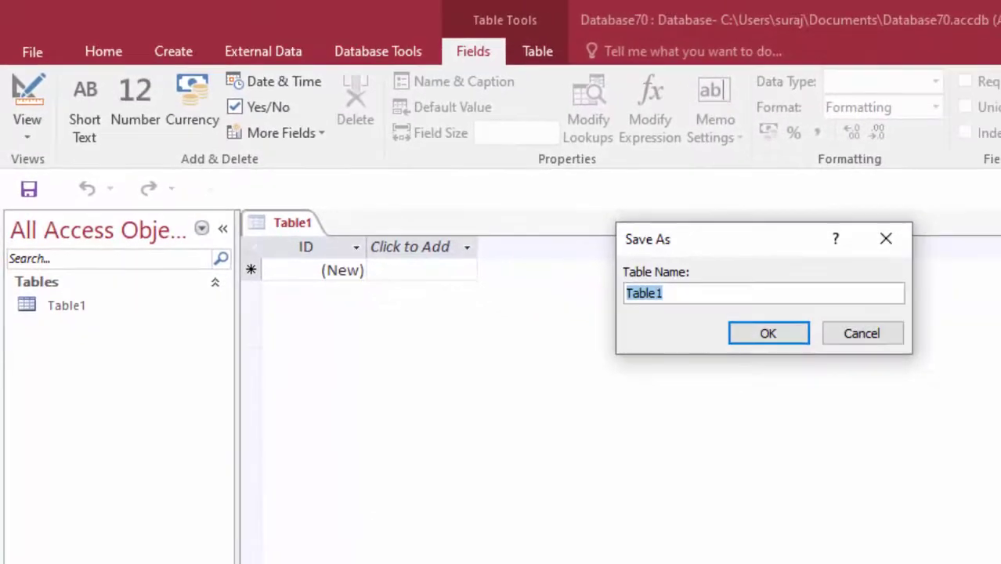
key("BackSpace")
type("tb")
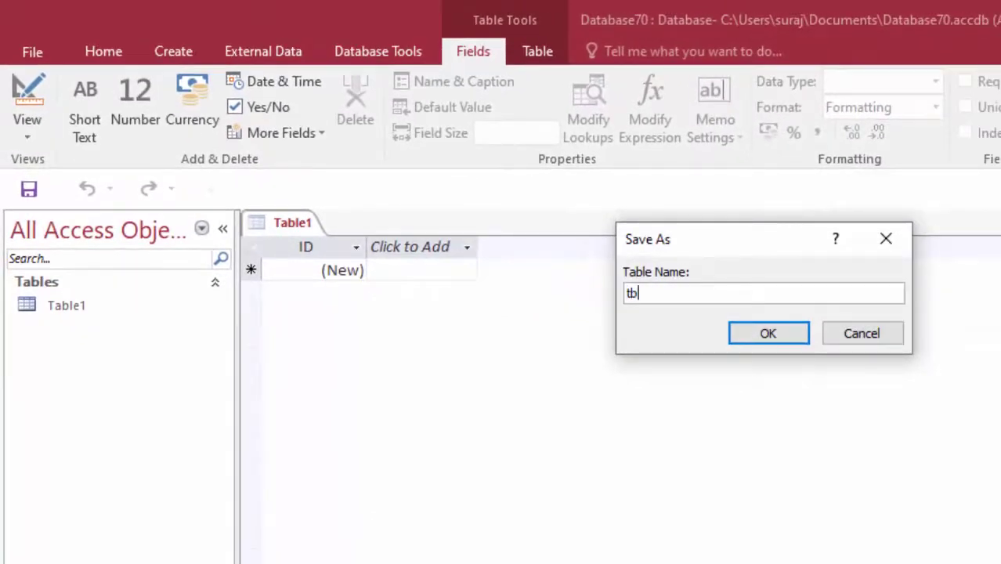
type("1")
key("Return")
- Define the first fields: Orderid as Number and Ordername as Short Text
key("BackSpace")
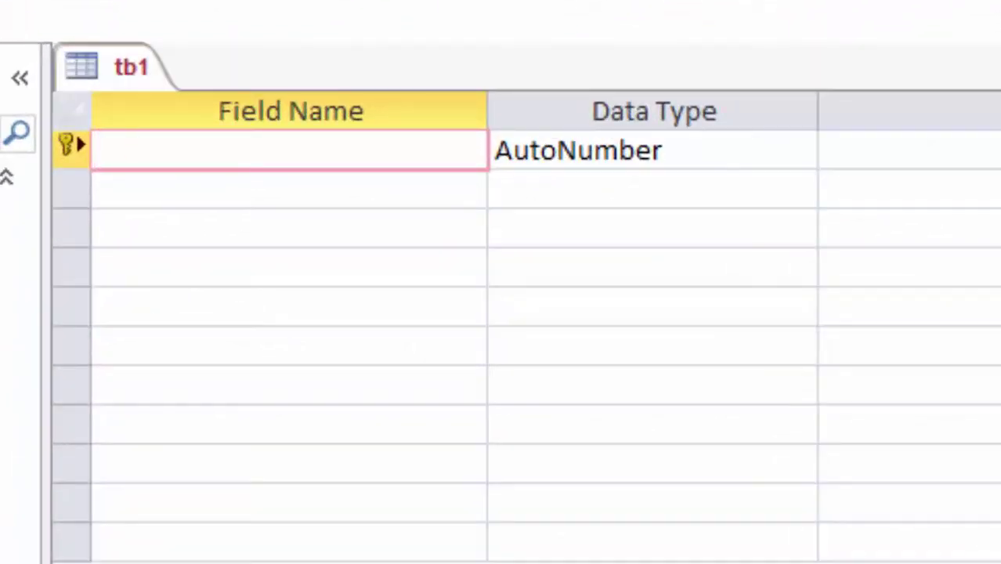
type("Ord")
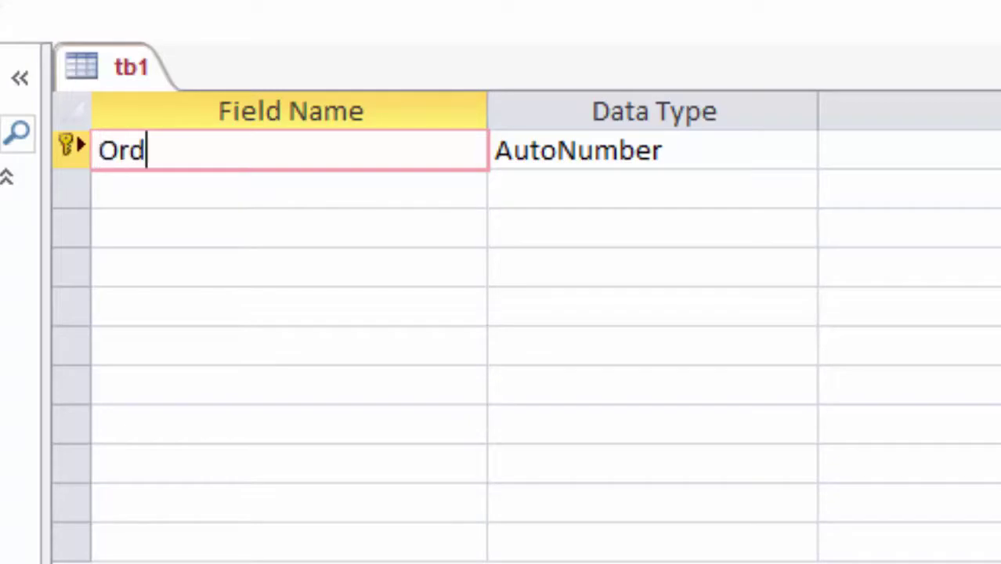
type("erid")
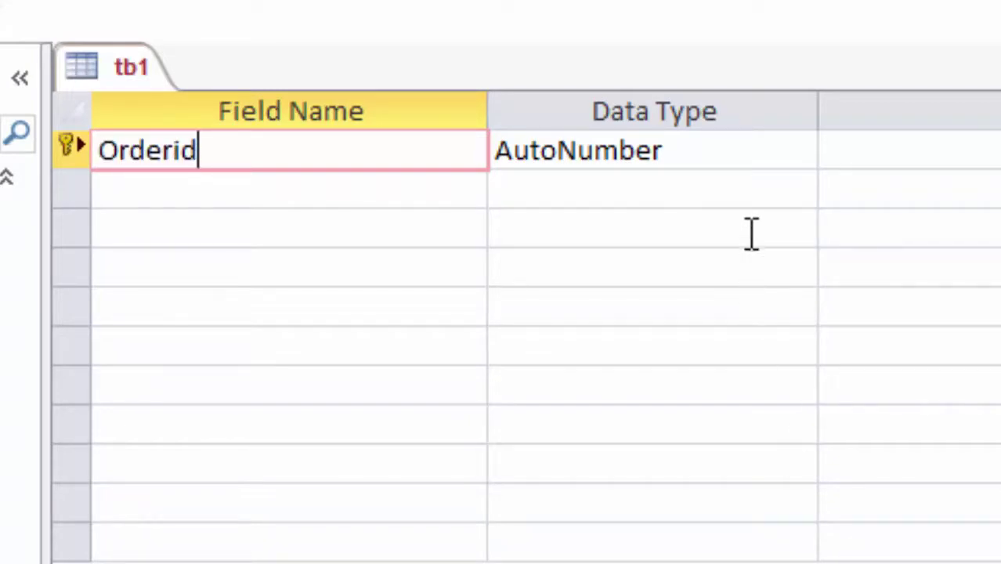
left_click(775, 154)
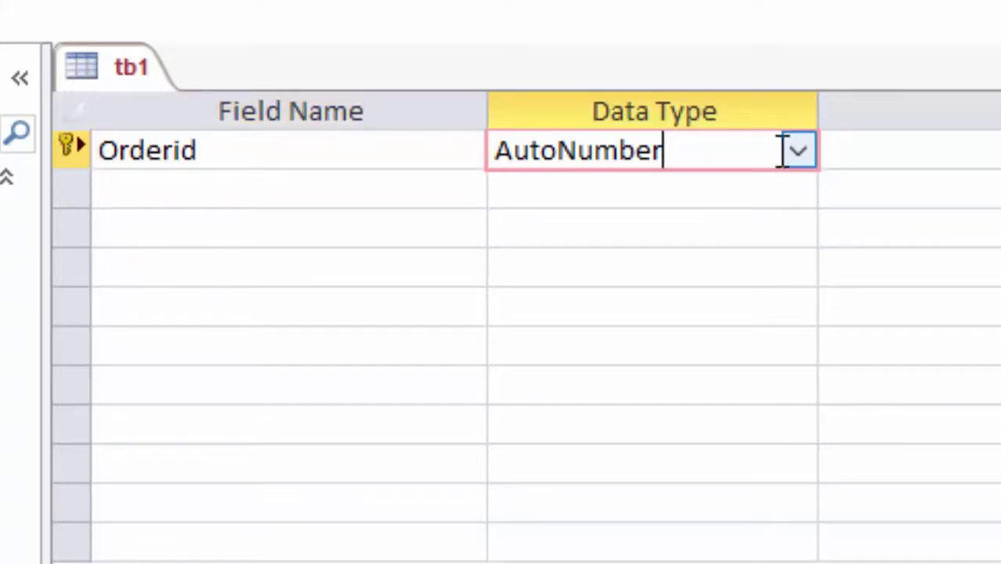
left_click(799, 154)
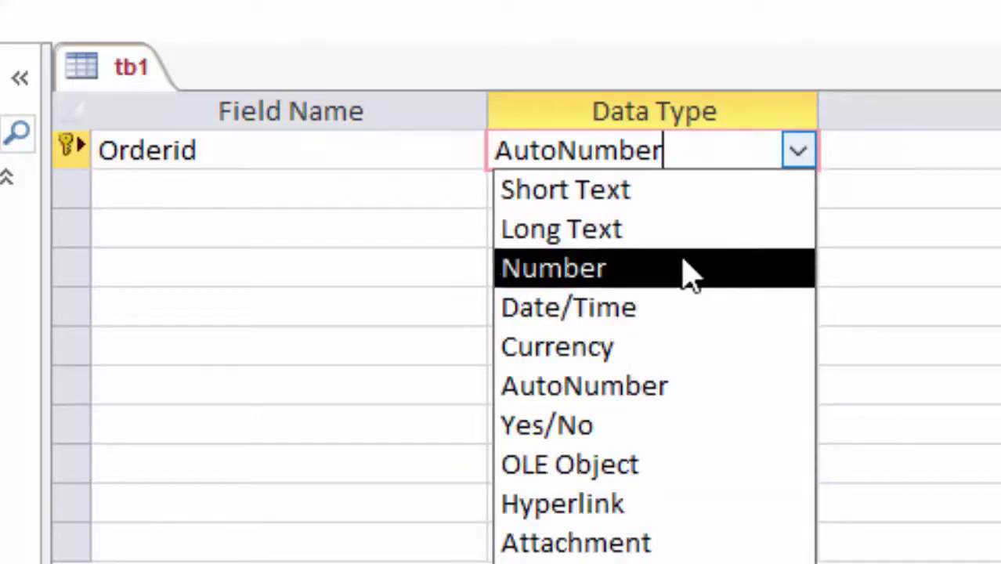
left_click(687, 270)
left_click(234, 190)
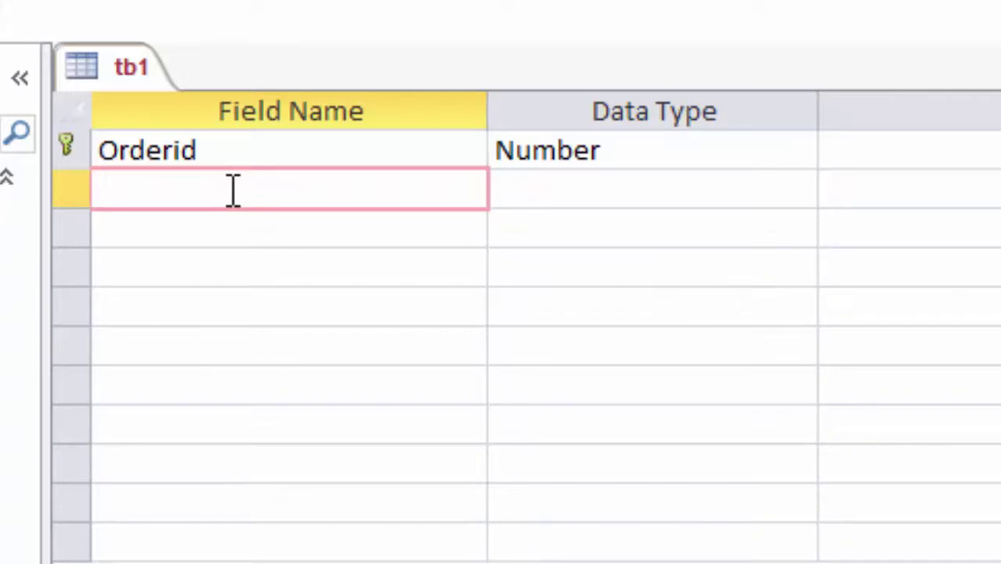
type("Orde")
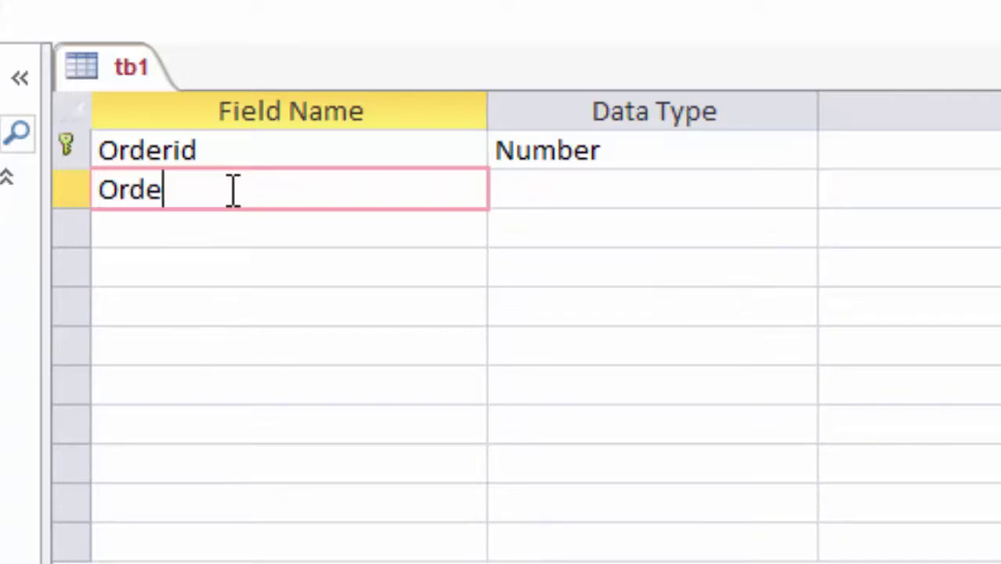
type("rnam")
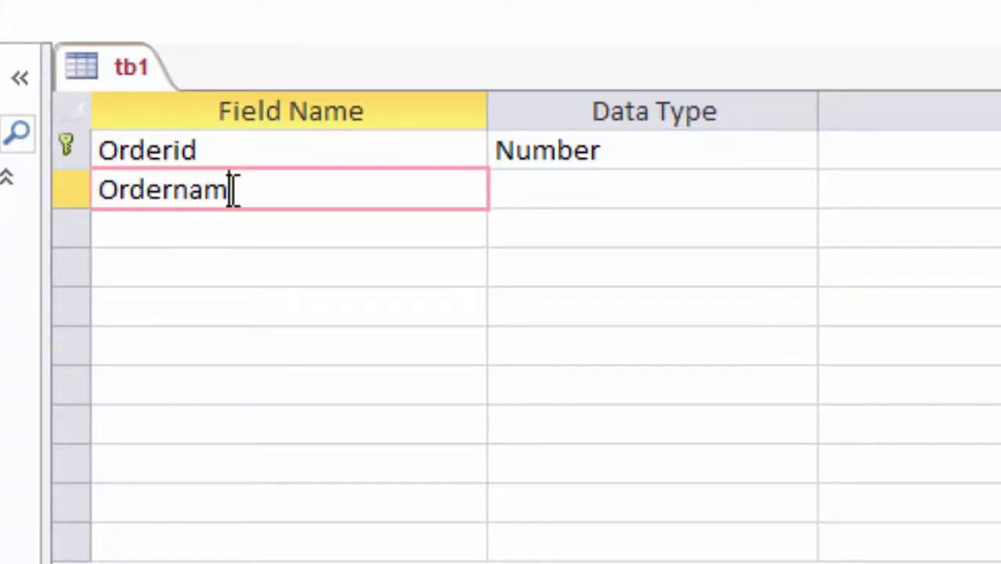
type("e")
key("Tab")
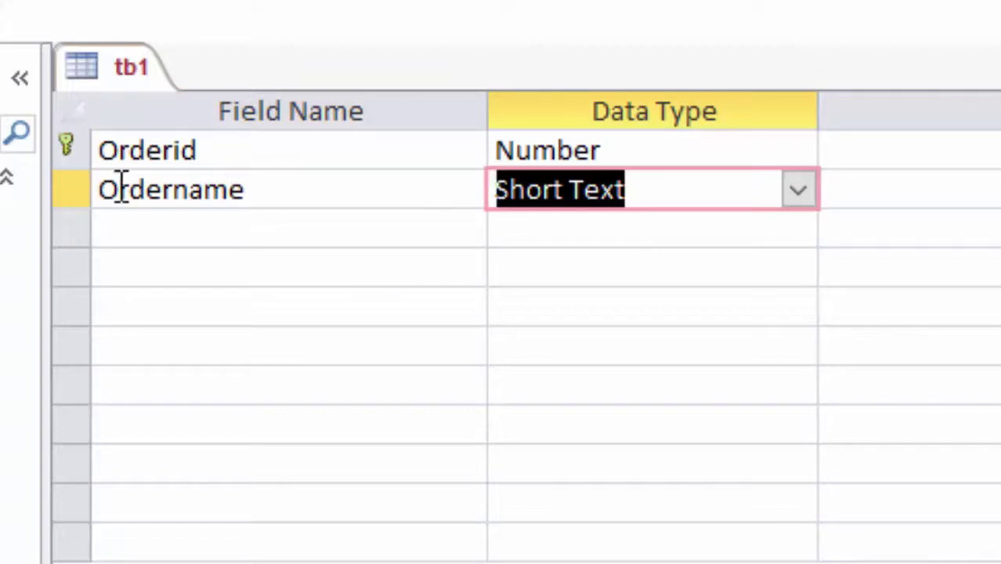
- Add Price as a Currency field and Unit as a Number field
left_click(179, 230)
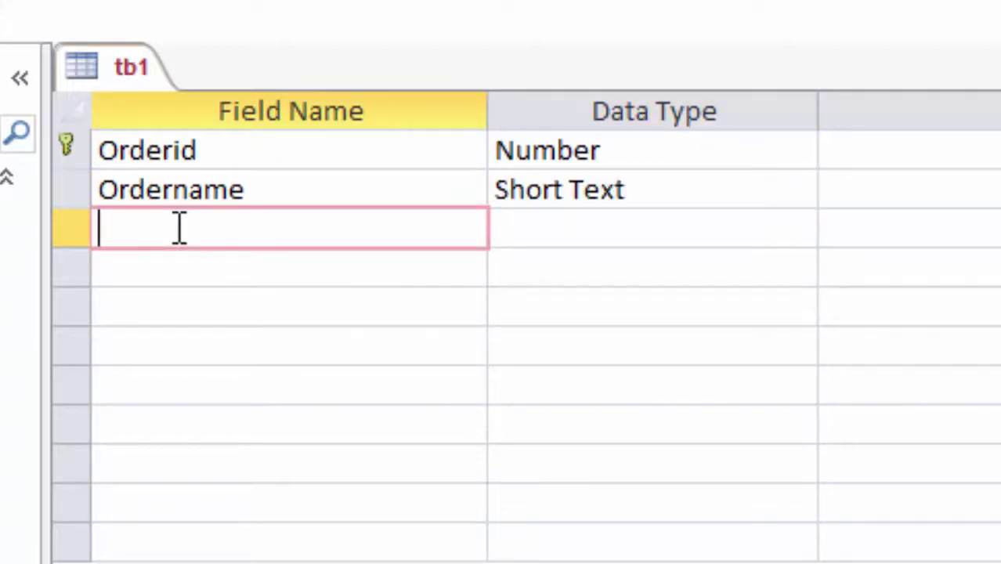
type("Pr")
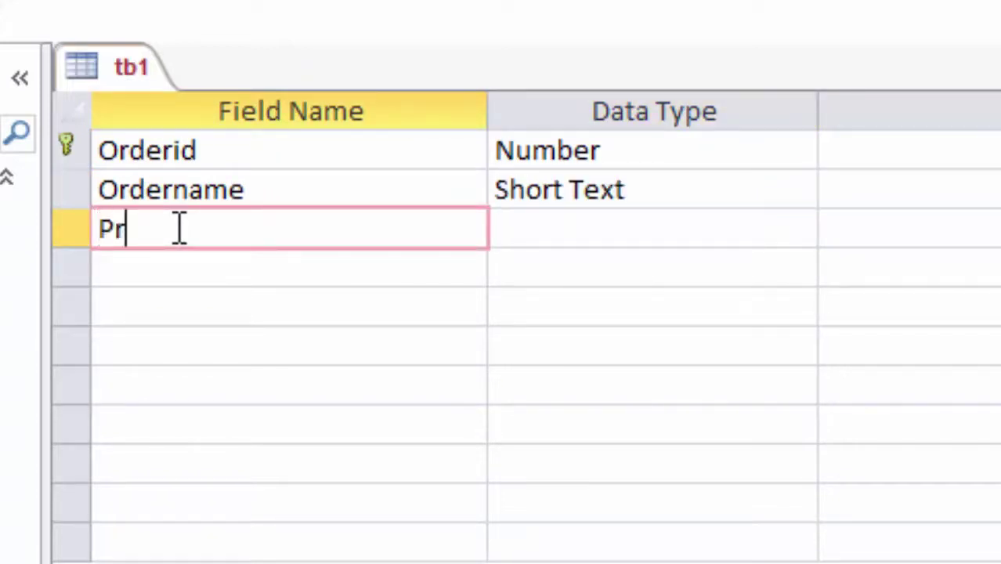
type("ice")
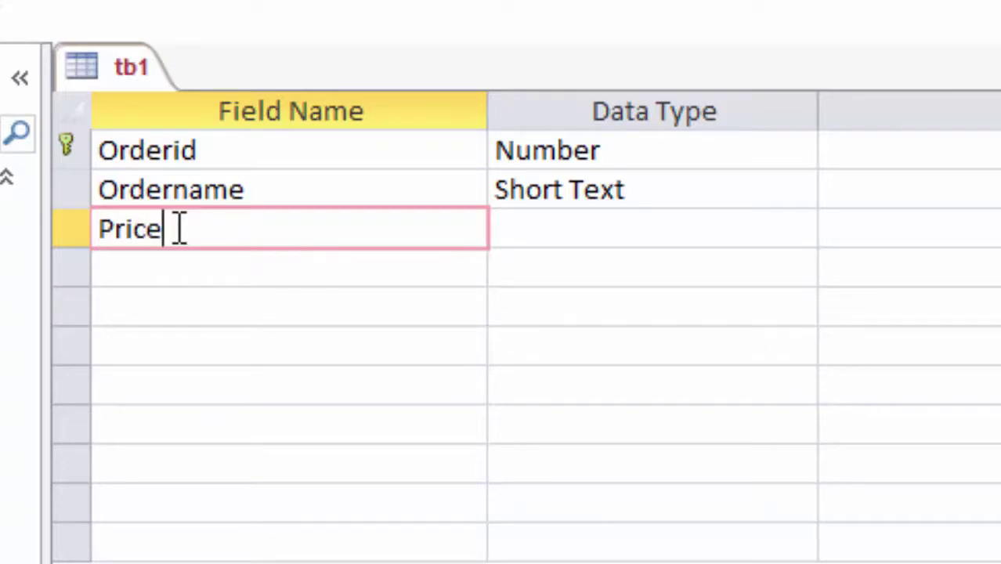
left_click(546, 231)
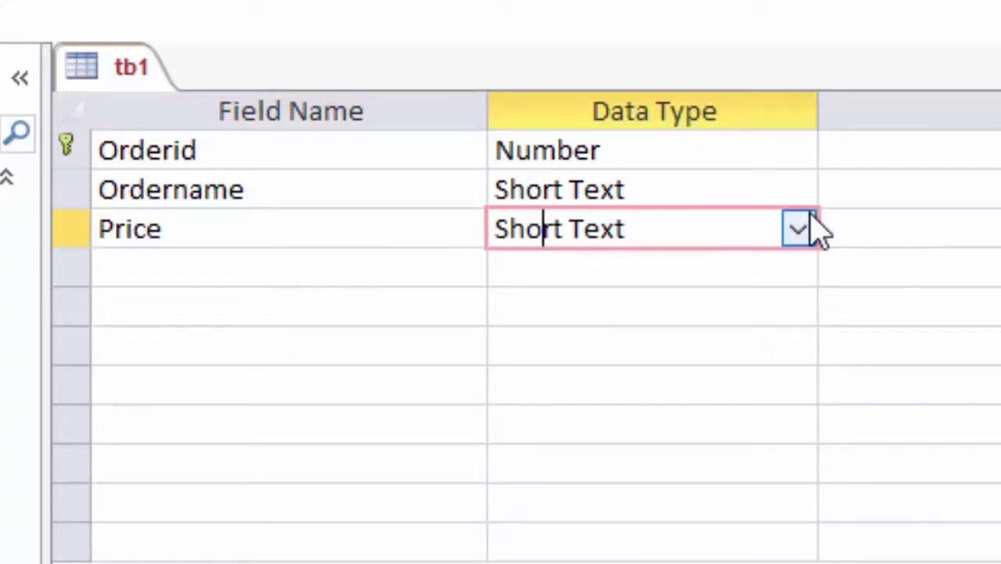
left_click(793, 231)
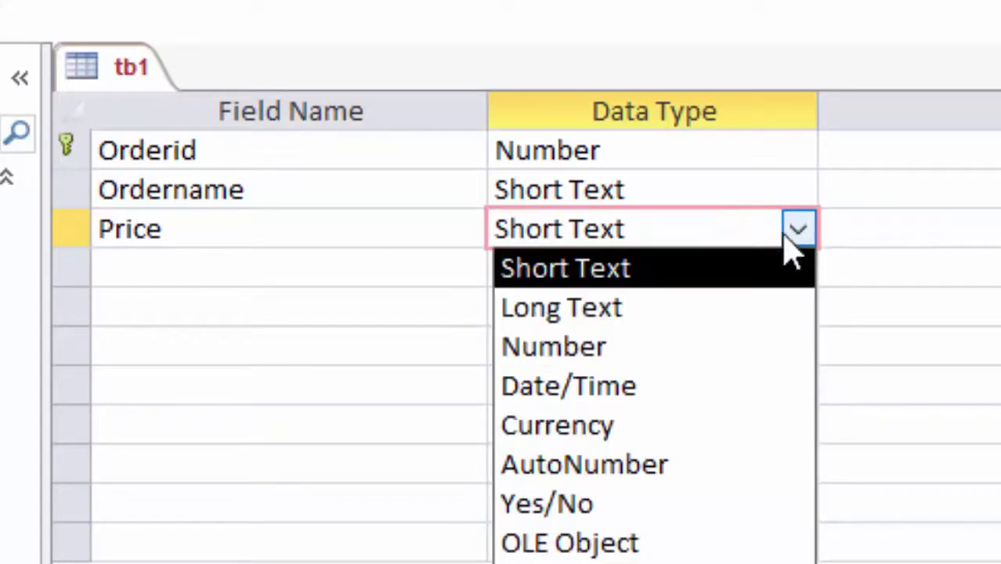
left_click(613, 436)
left_click(117, 270)
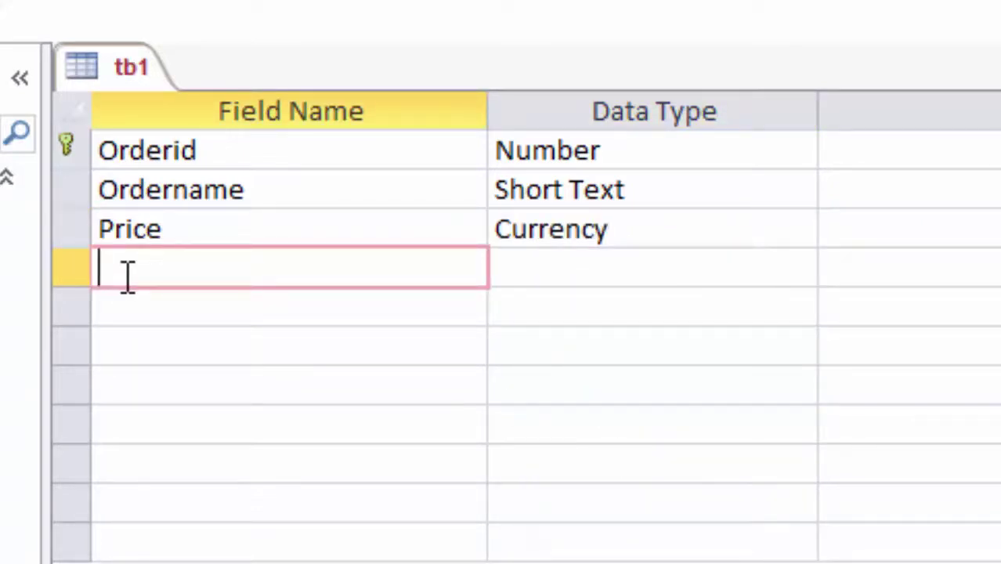
type("U")
type("nit")
left_click(584, 268)
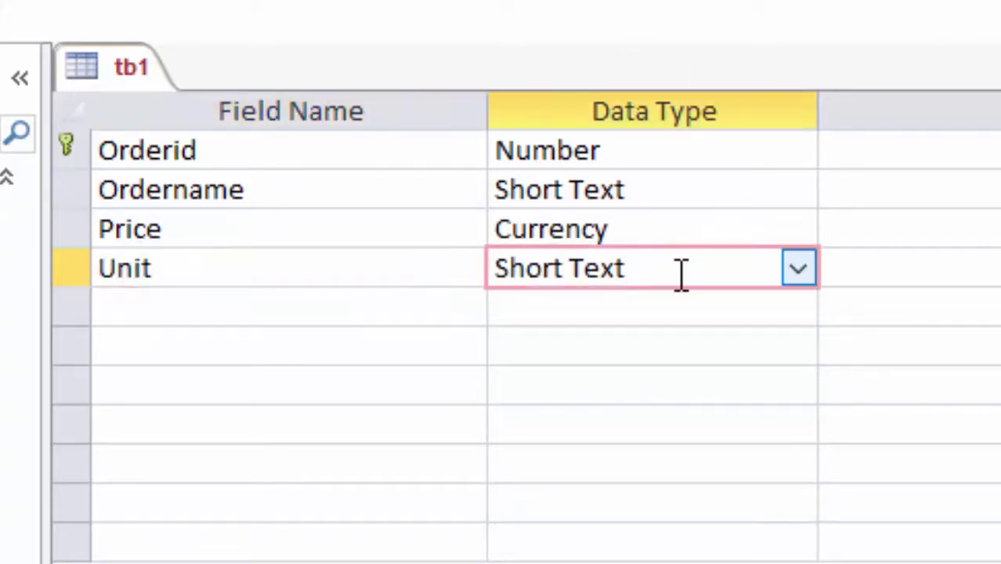
left_click(799, 268)
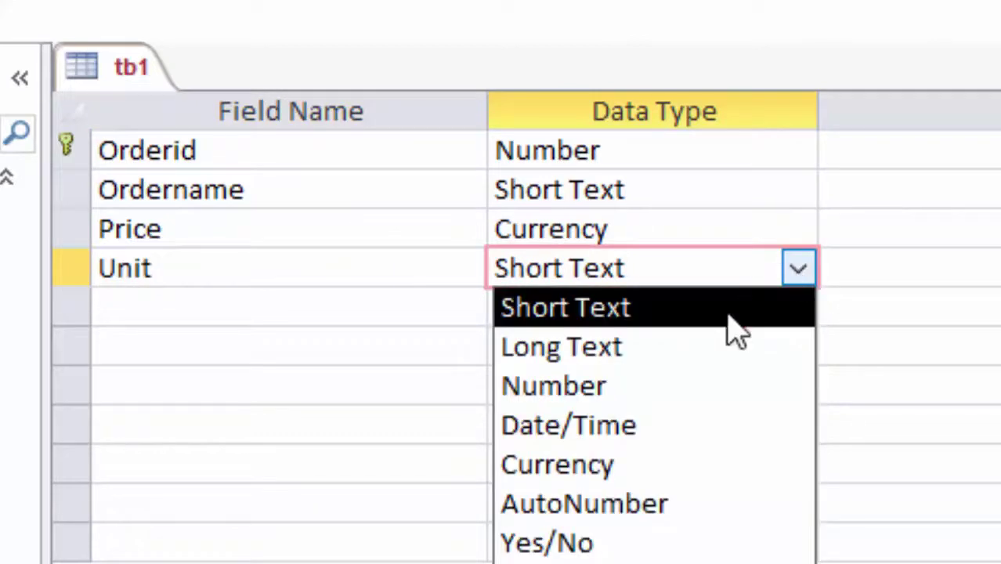
left_click(676, 396)
left_click(627, 268)
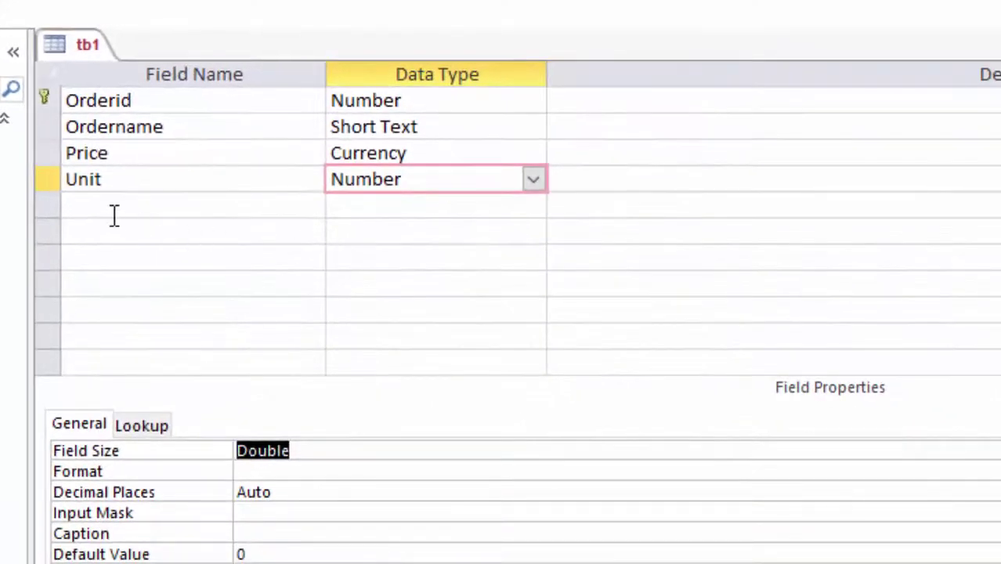
- Add a Total field of type Number and go to its Field Size setting
left_click(113, 217)
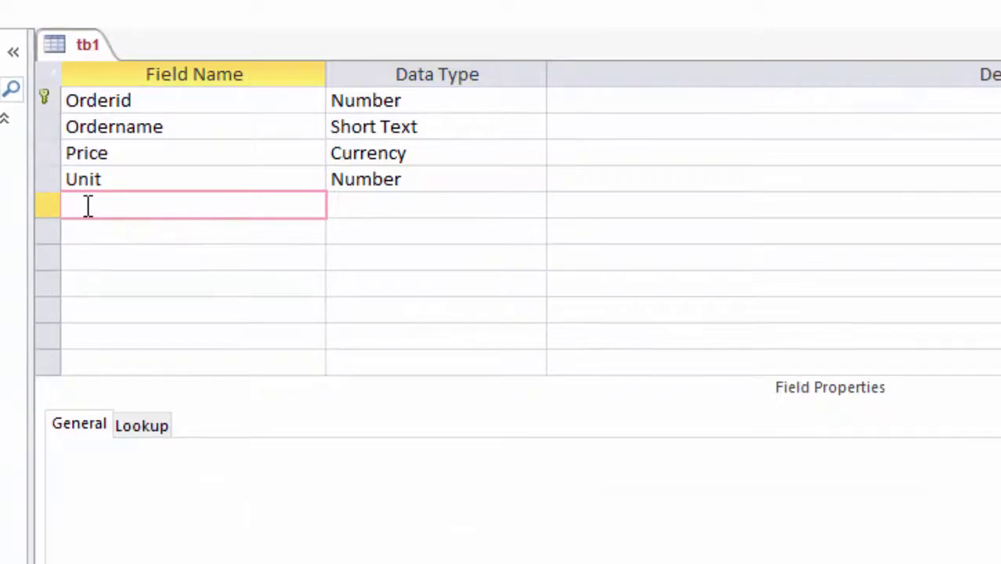
type("Total")
left_click(401, 200)
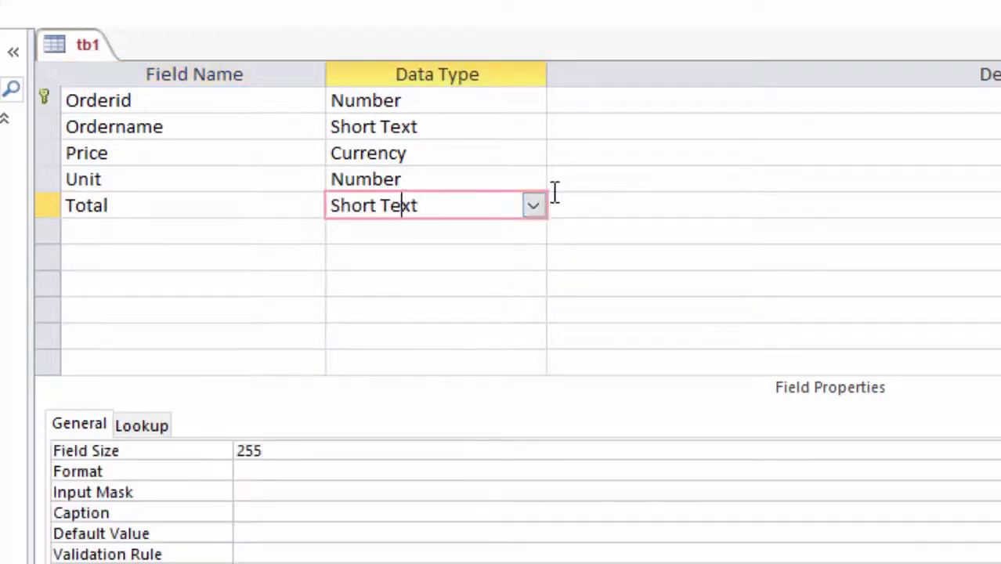
left_click(535, 206)
left_click(452, 294)
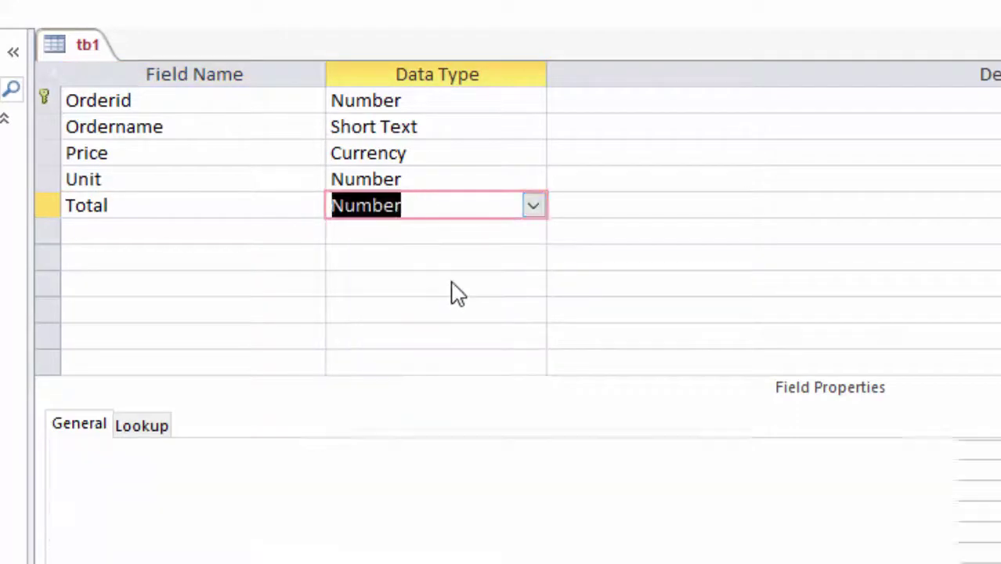
left_click(458, 451)
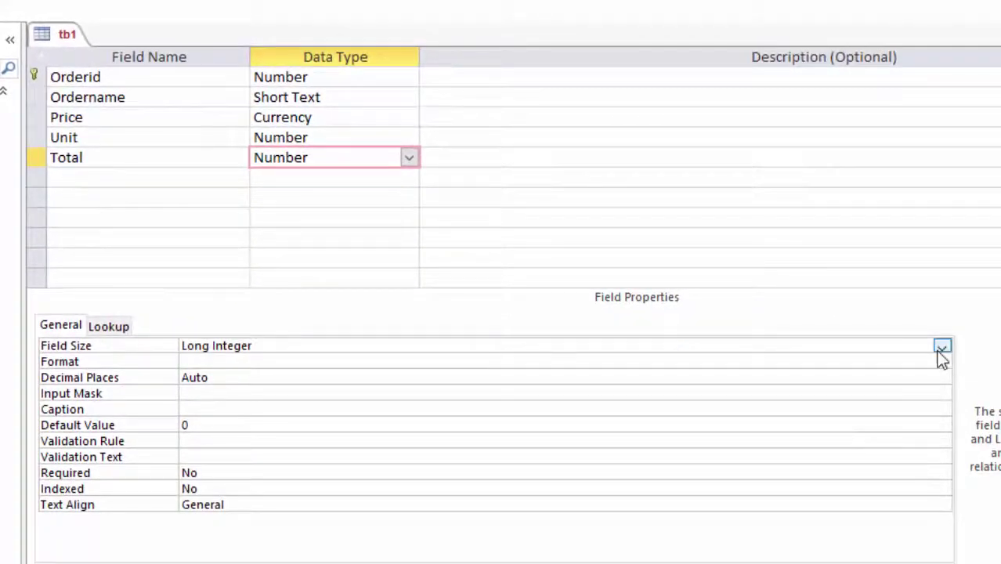
left_click(941, 352)
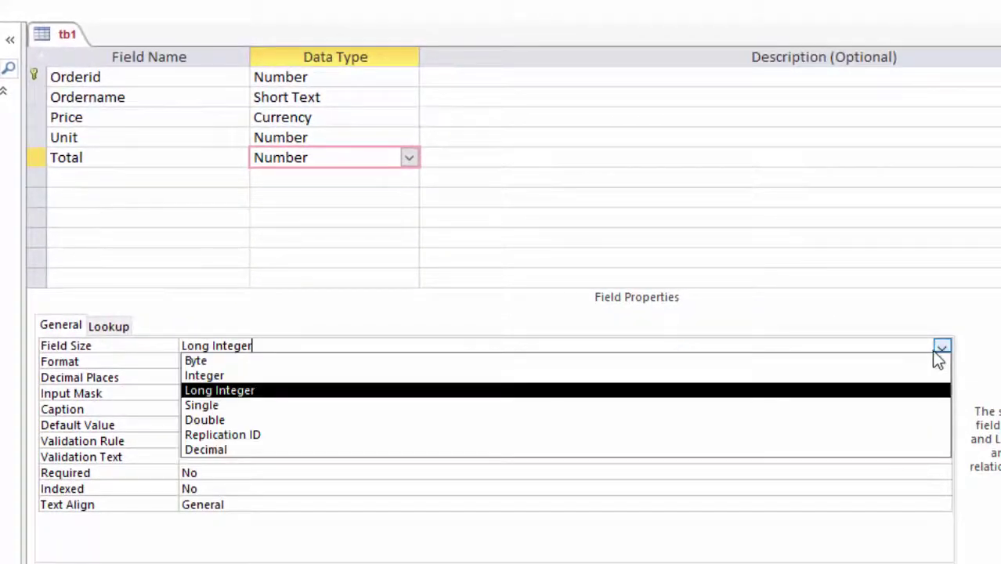
- Set Total's field size to Double, then make it Calculated with expression =[Price]*[Unit]
left_click(806, 421)
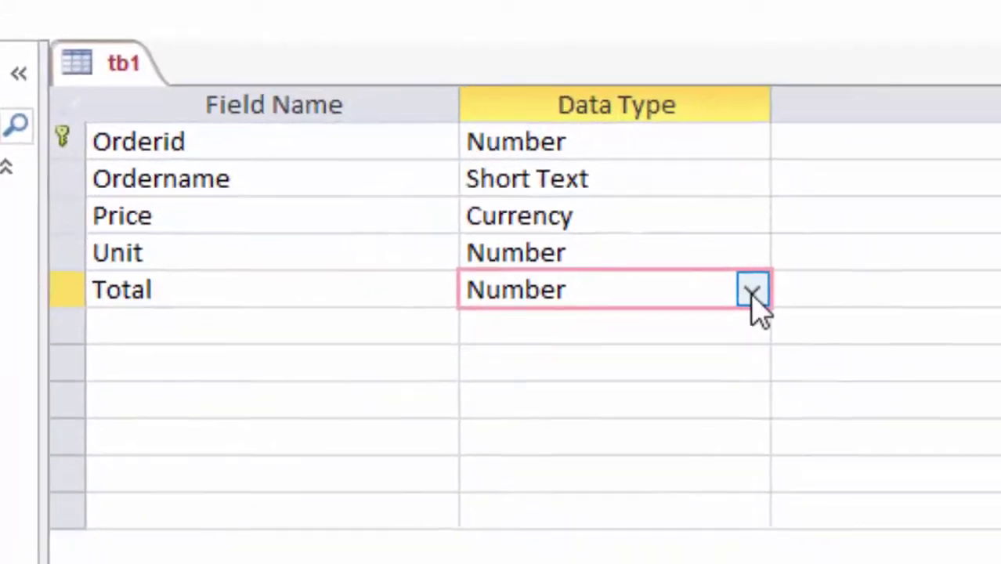
left_click(752, 292)
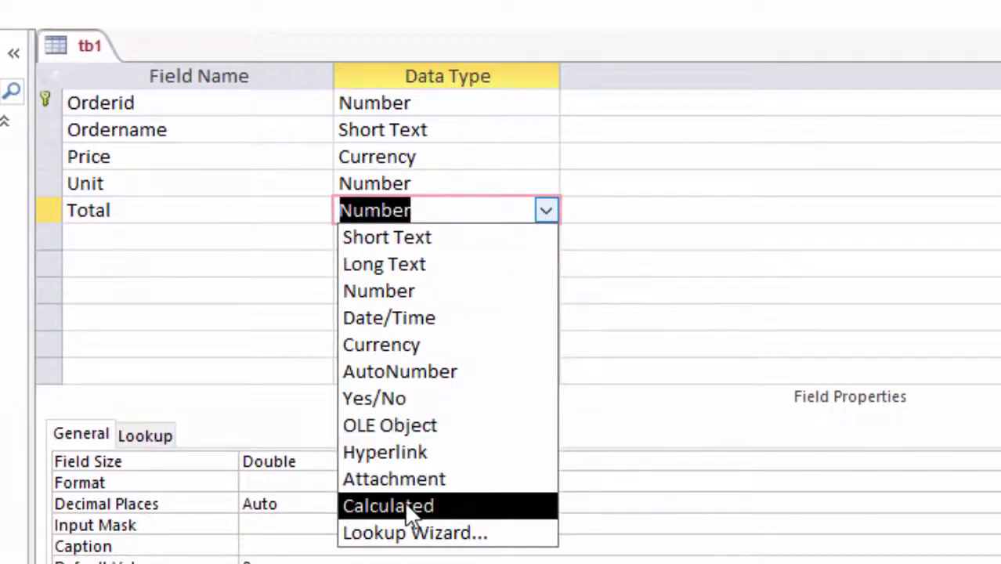
left_click(418, 509)
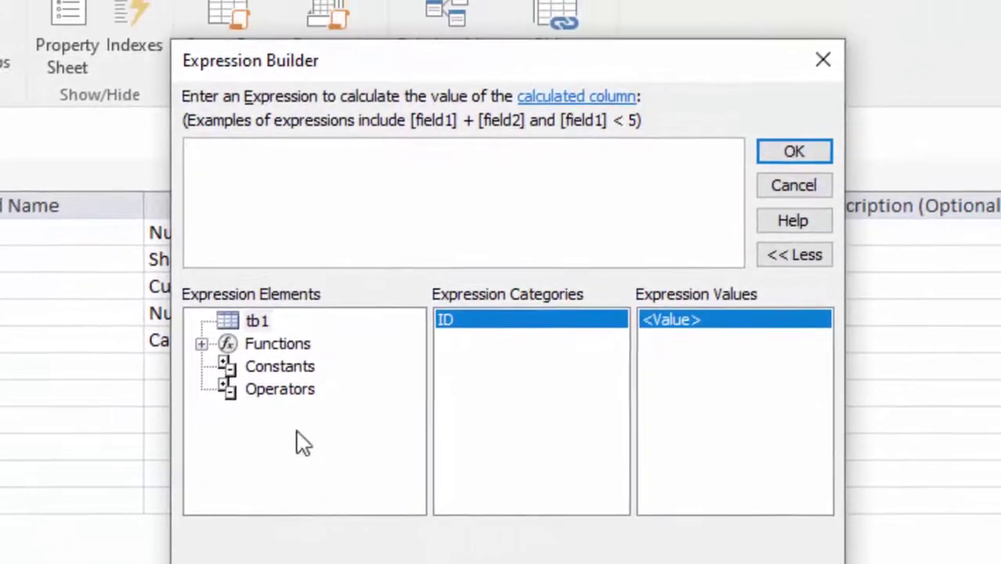
type("=")
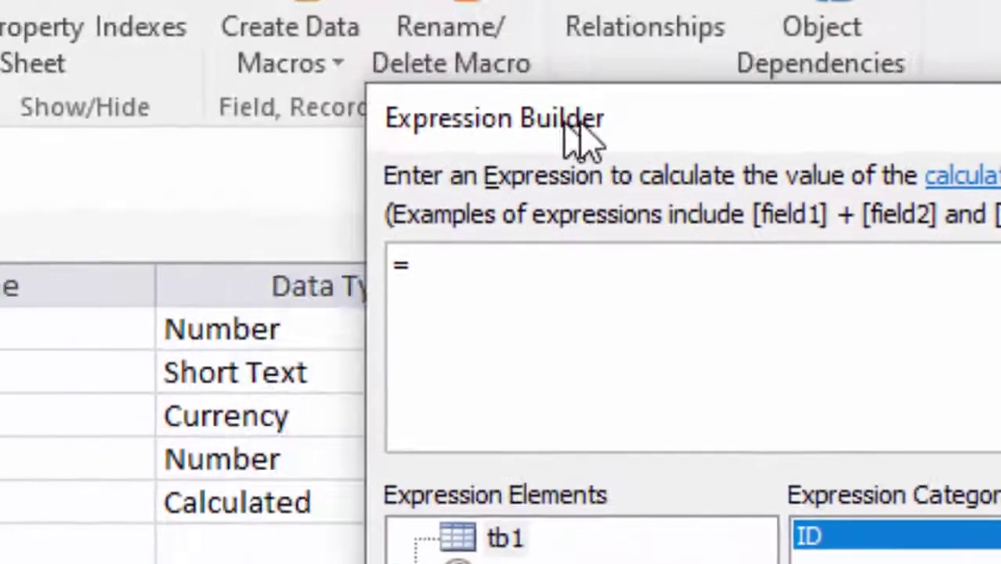
left_click_drag(282, 87, 736, 78)
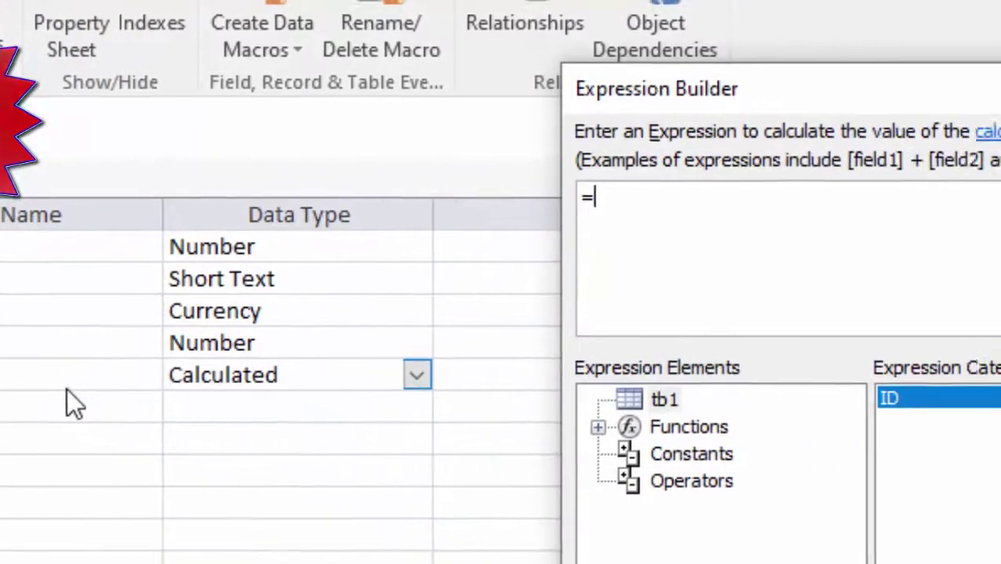
type("[")
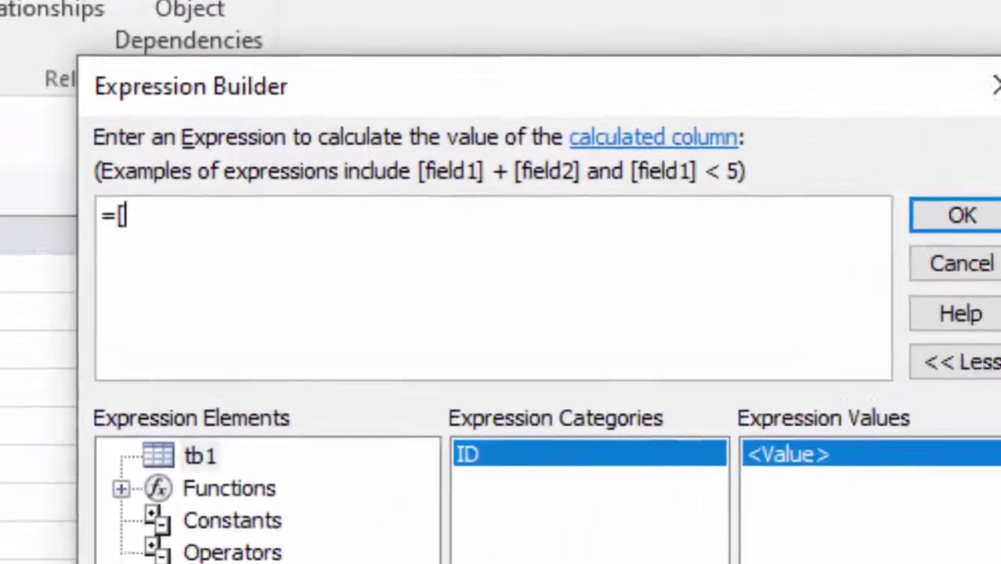
type("P")
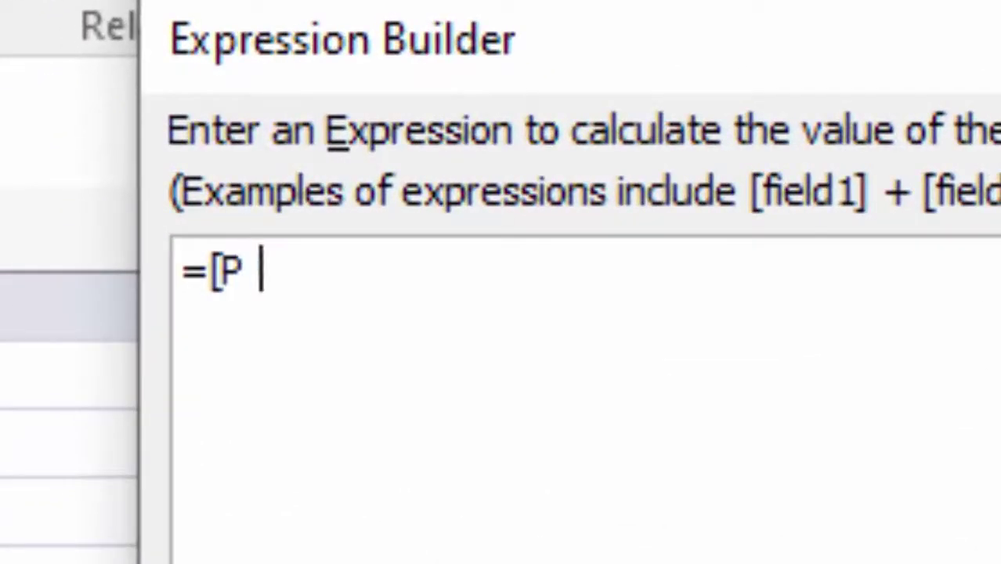
type("rice]")
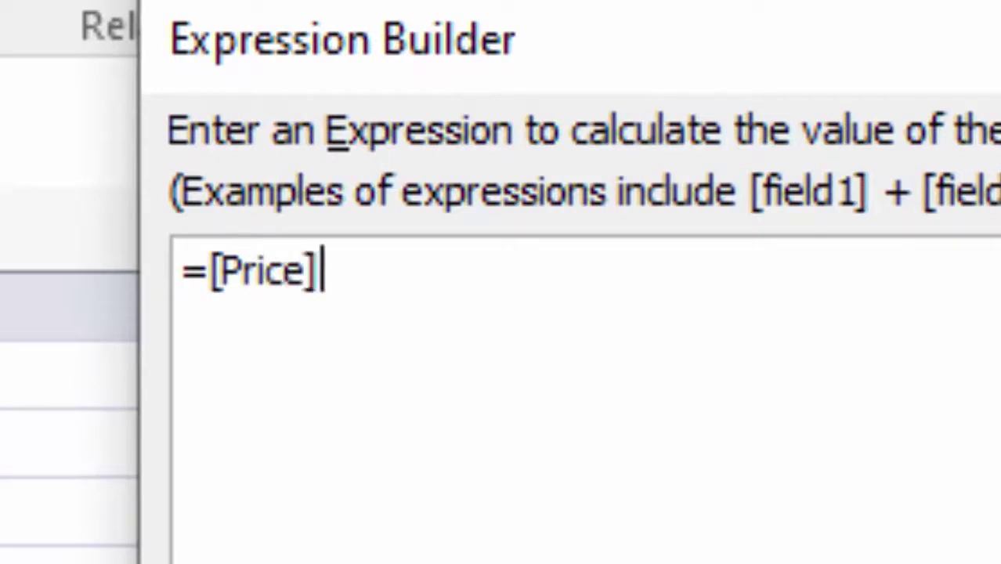
type(" *[")
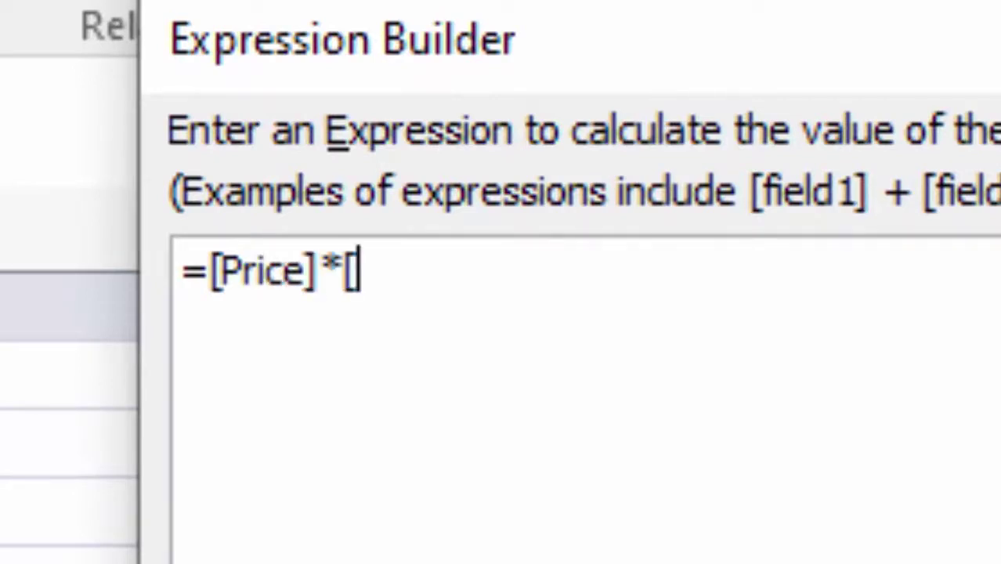
type("Unit")
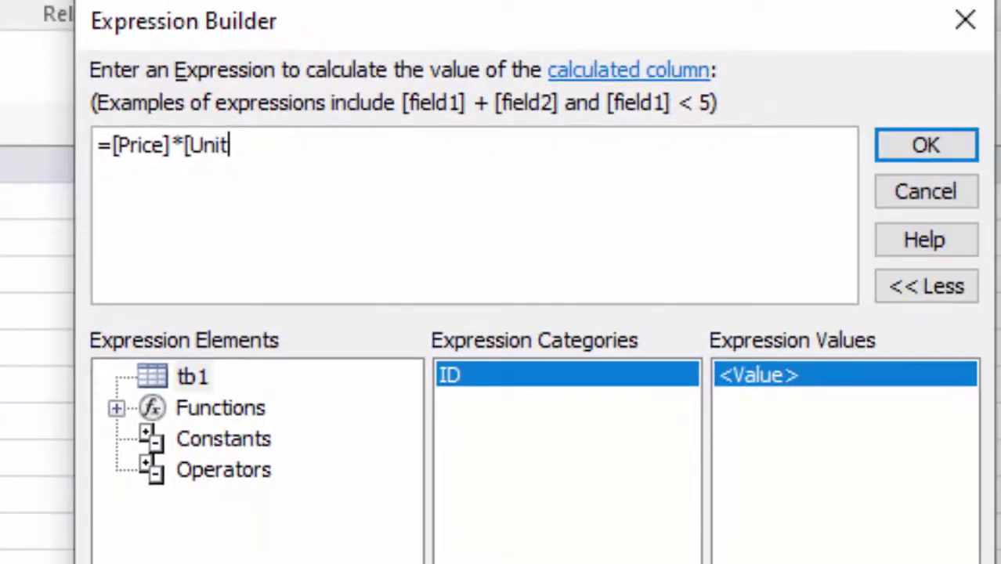
type("]")
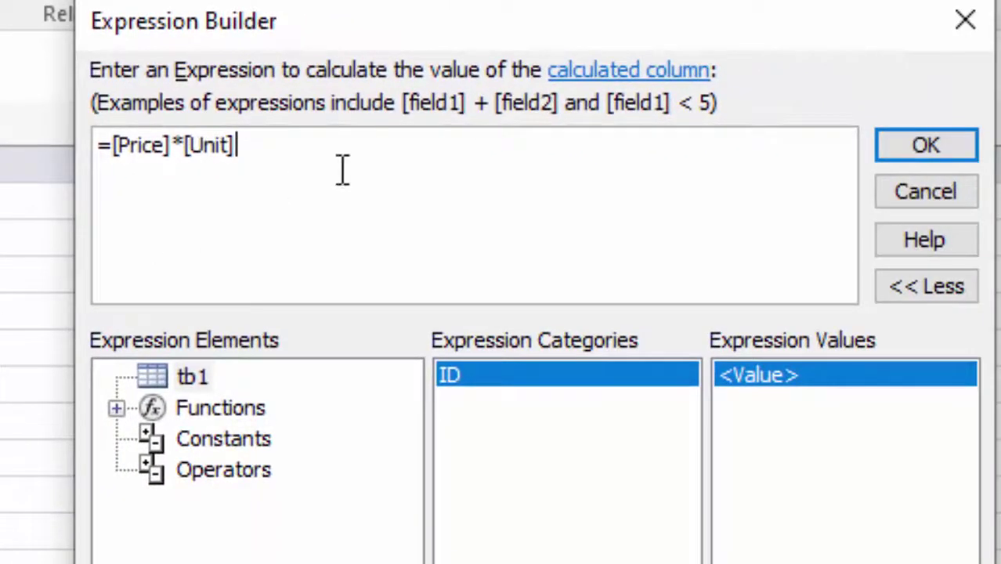
left_click(941, 160)
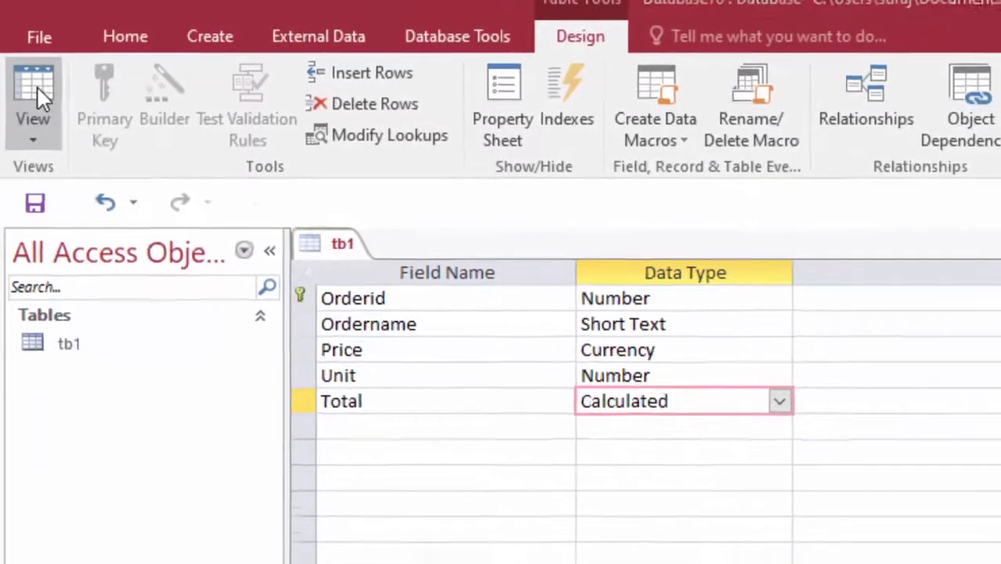
- Save tb1, recheck Total's calculation in Design view, and return to Datasheet view
left_click(37, 86)
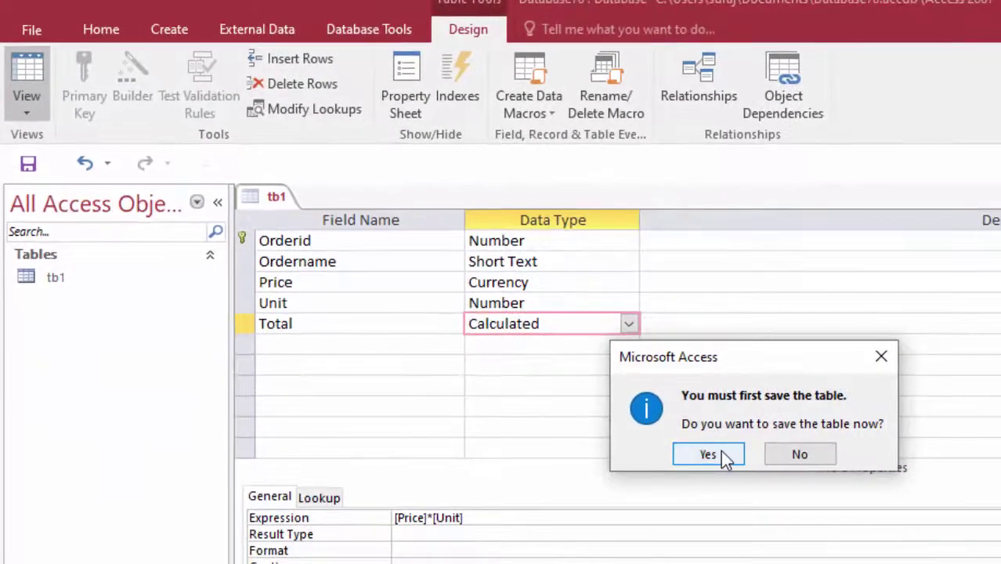
left_click(721, 456)
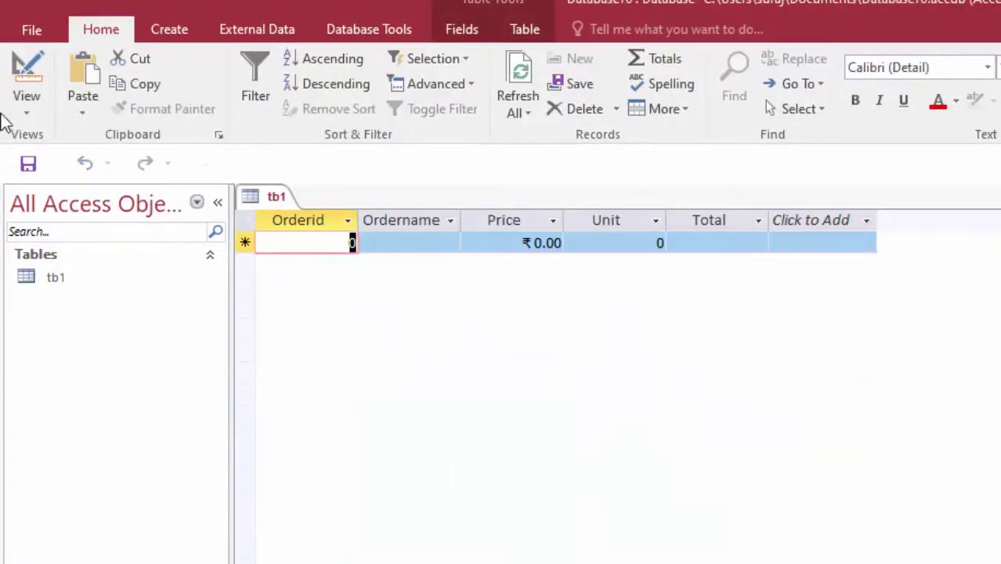
left_click(28, 115)
left_click(90, 192)
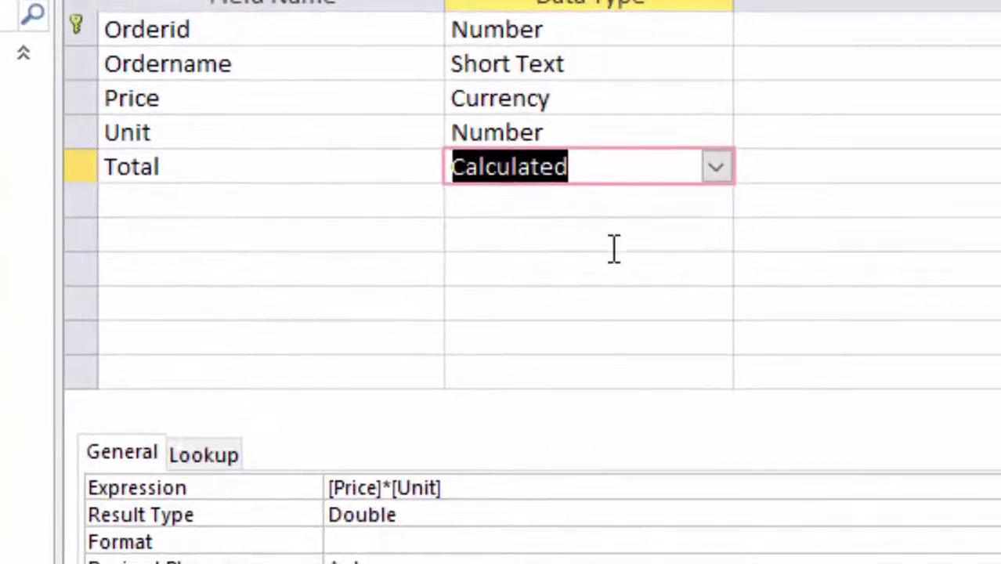
left_click(611, 171)
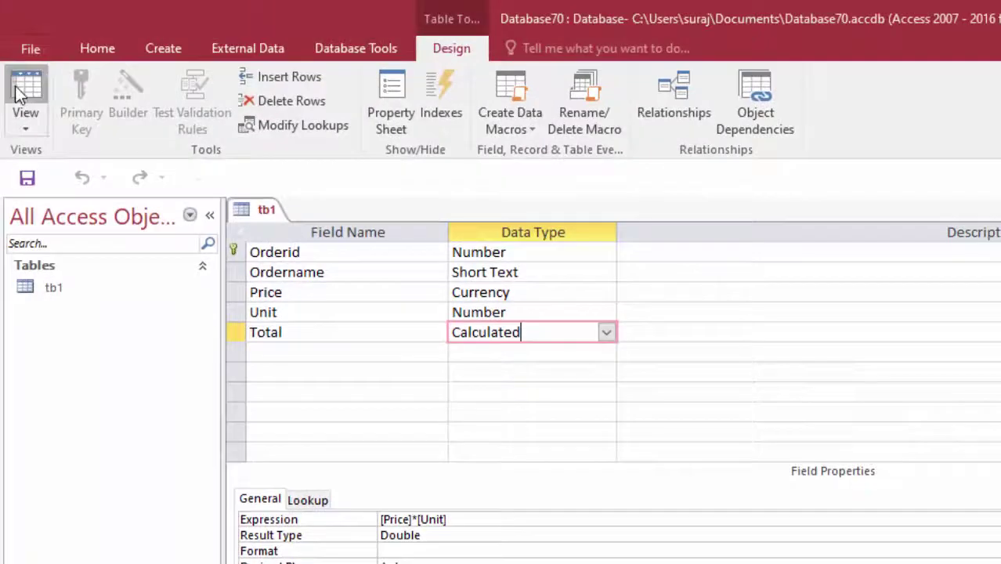
left_click(25, 98)
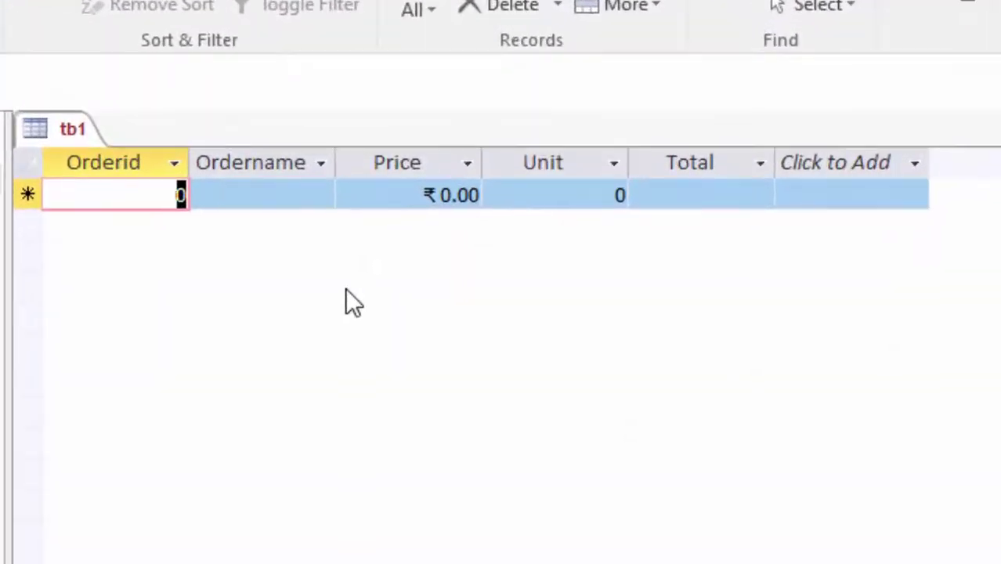
- Enter the first order: Orderid 1, Pizza, price 150, 2 units
type("1")
key("Tab")
type("P")
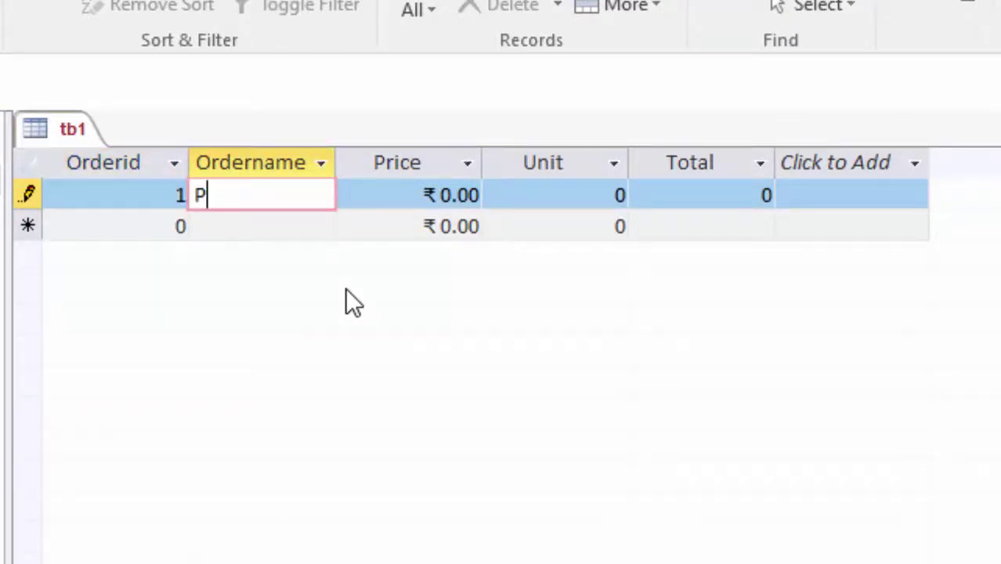
type("izza")
key("Tab")
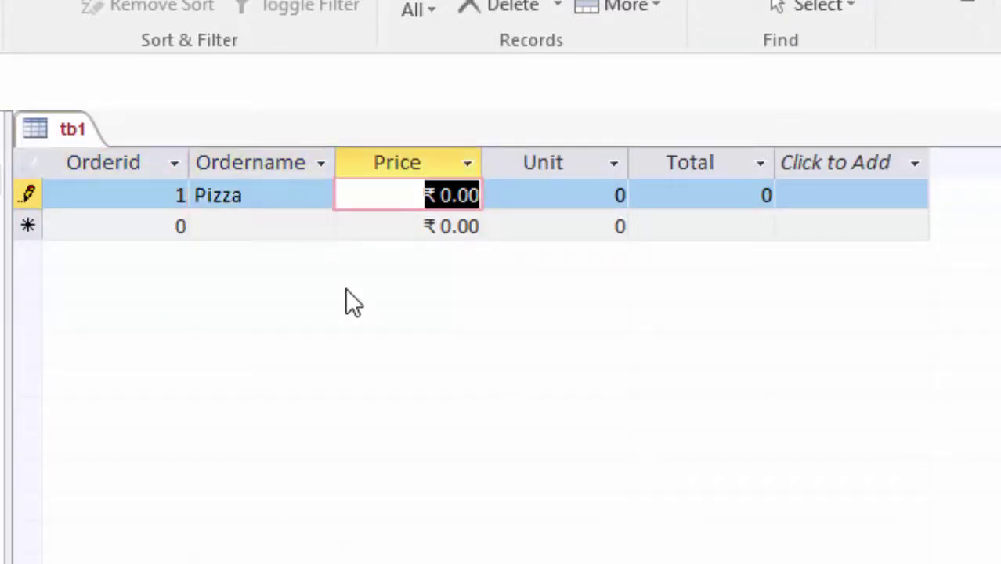
type("1")
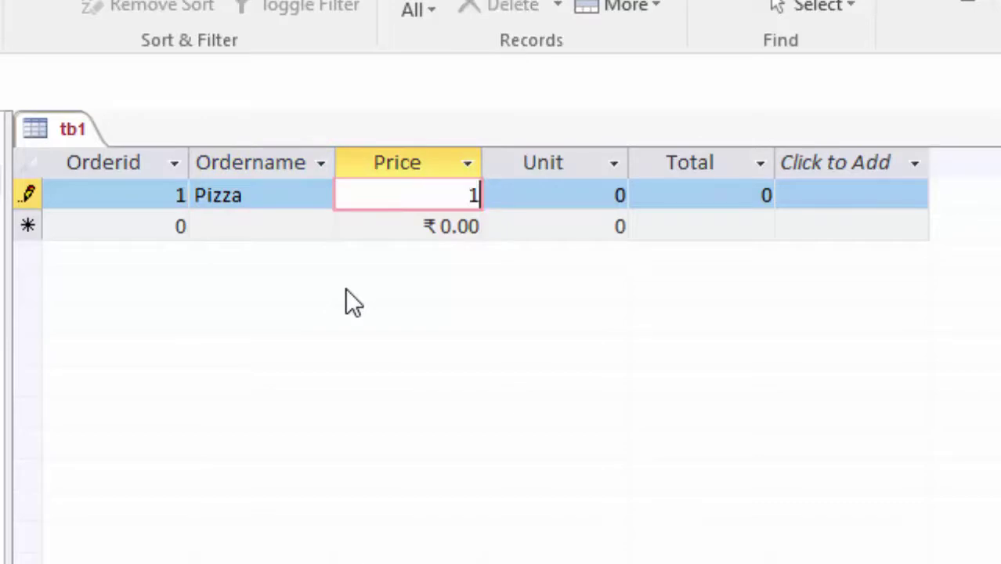
type("50")
key("Tab")
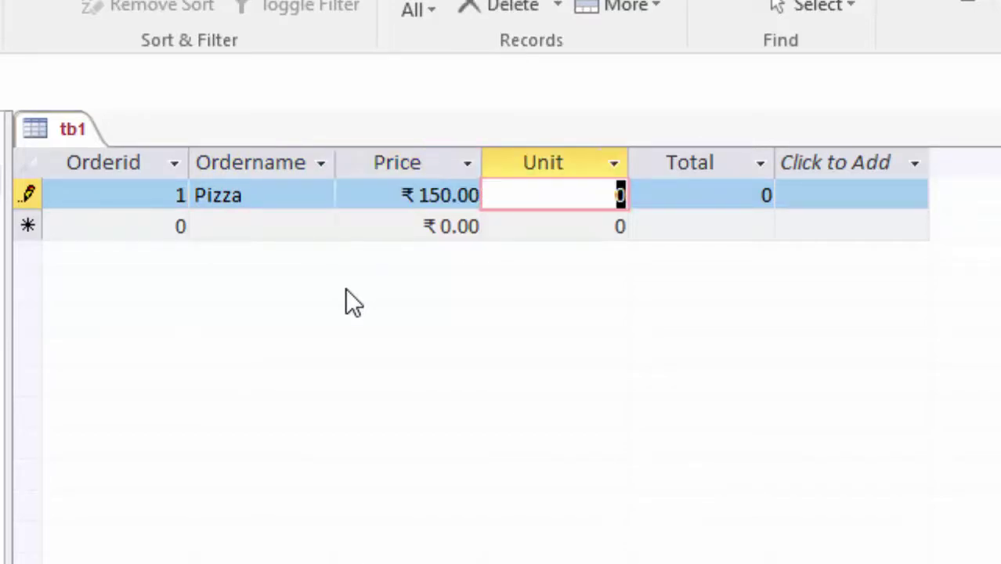
type("2")
key("Tab")
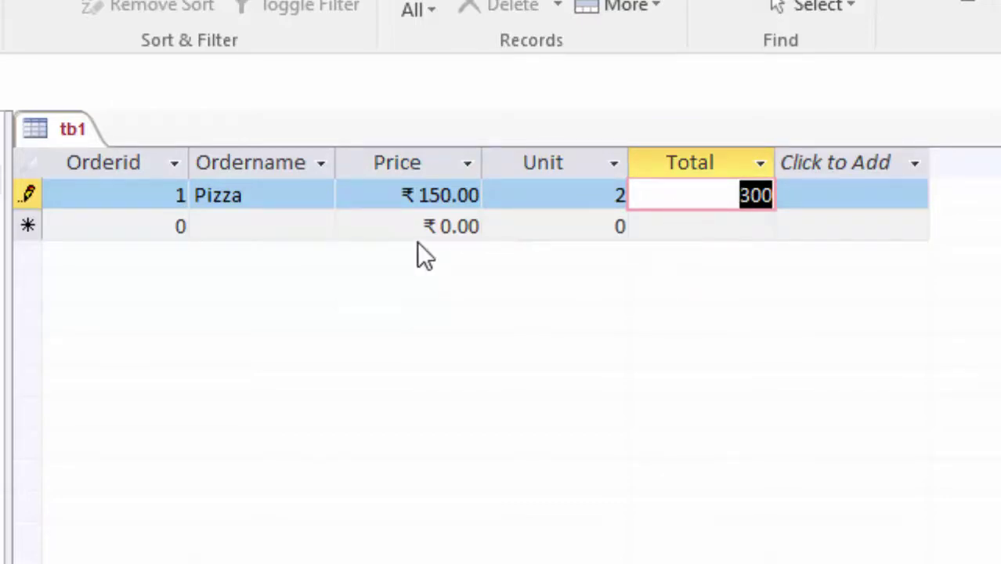
left_click(225, 232)
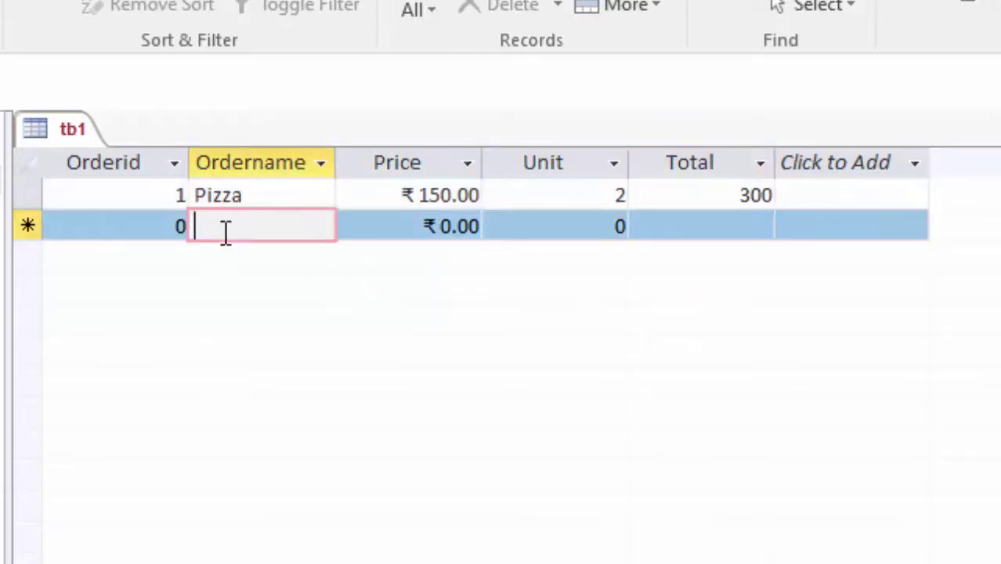
- Enter order 2, Momos at 240, and set Unit to 4 so Total shows 960
left_click(157, 227)
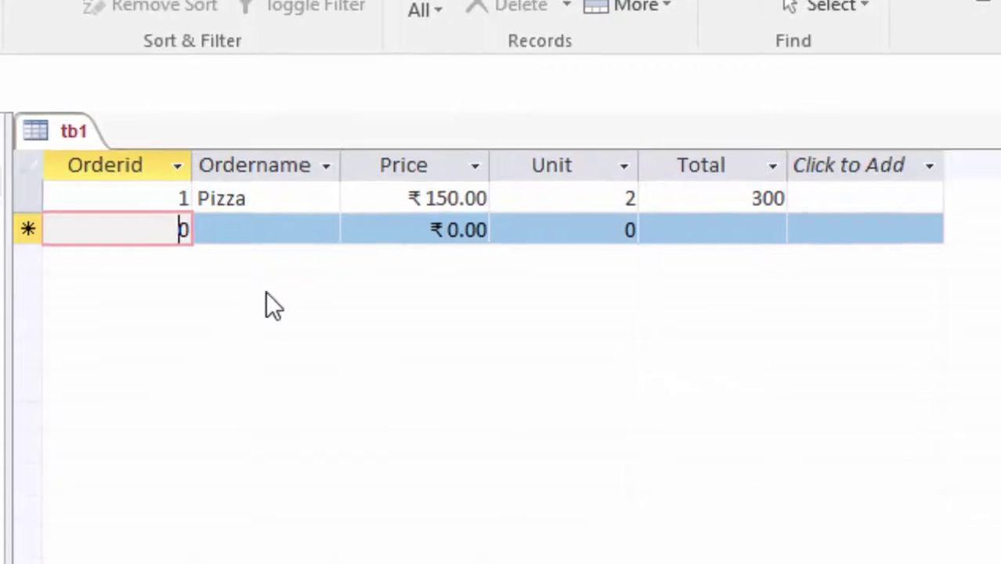
key("BackSpace")
type("2")
key("Tab")
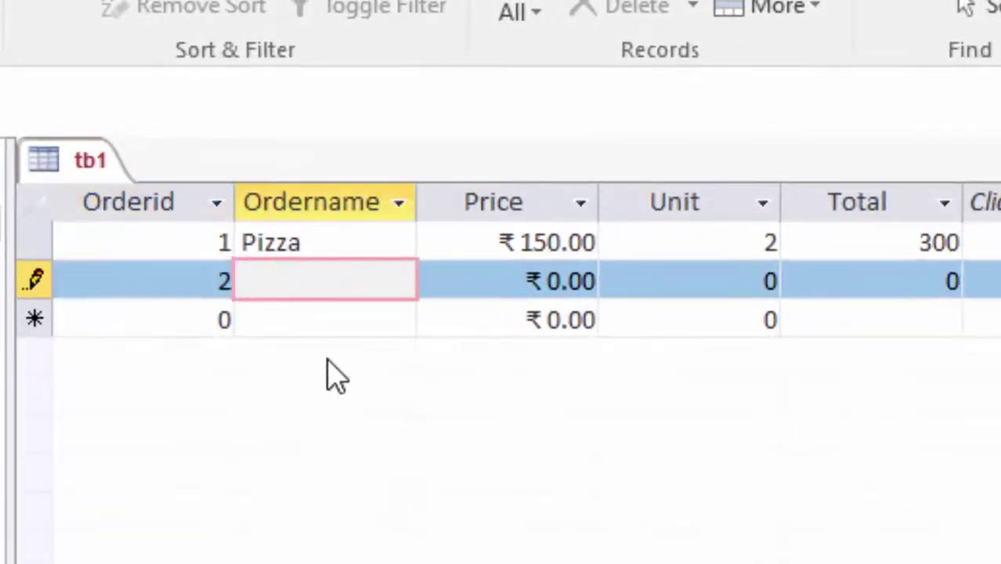
type("Momos")
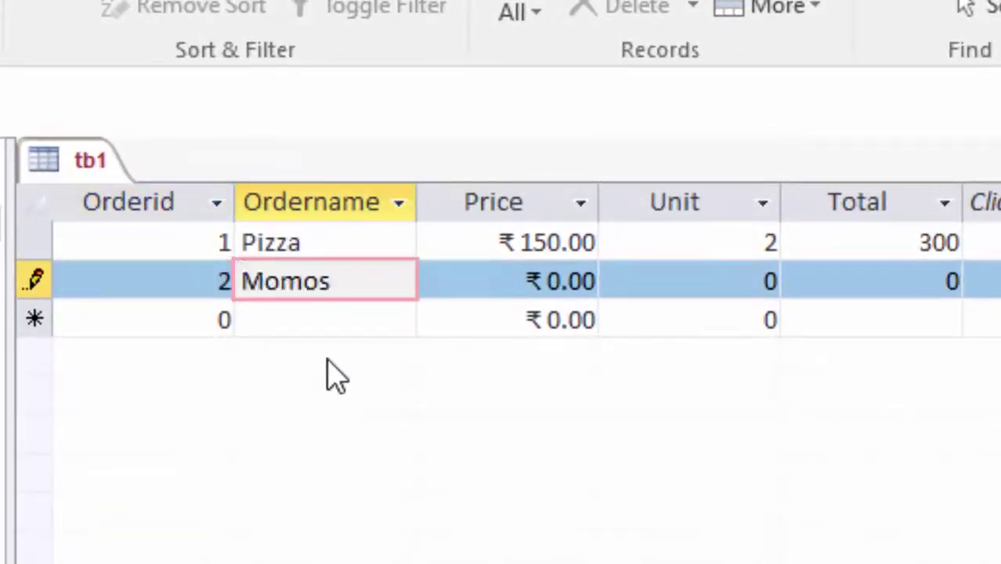
key("Tab")
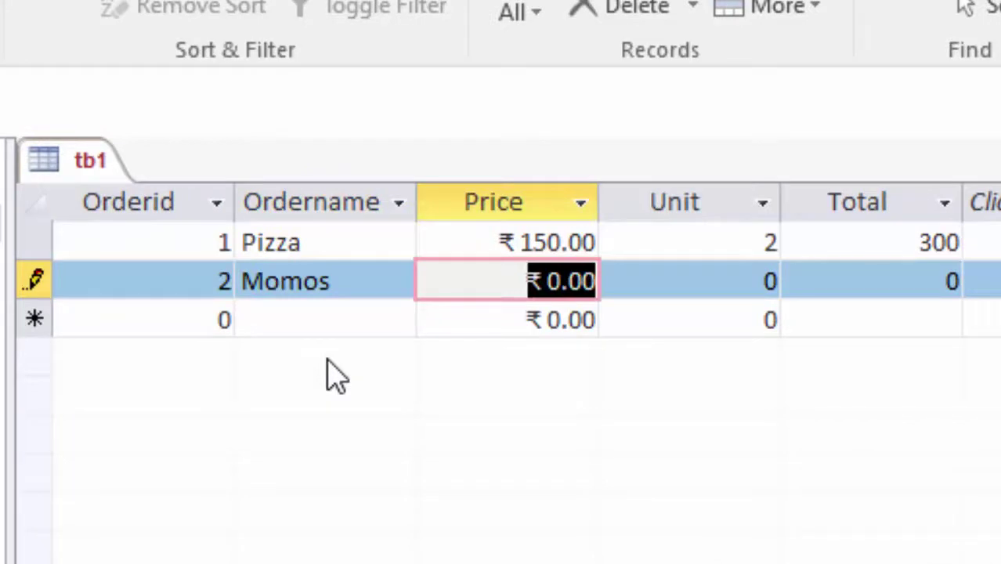
type("240")
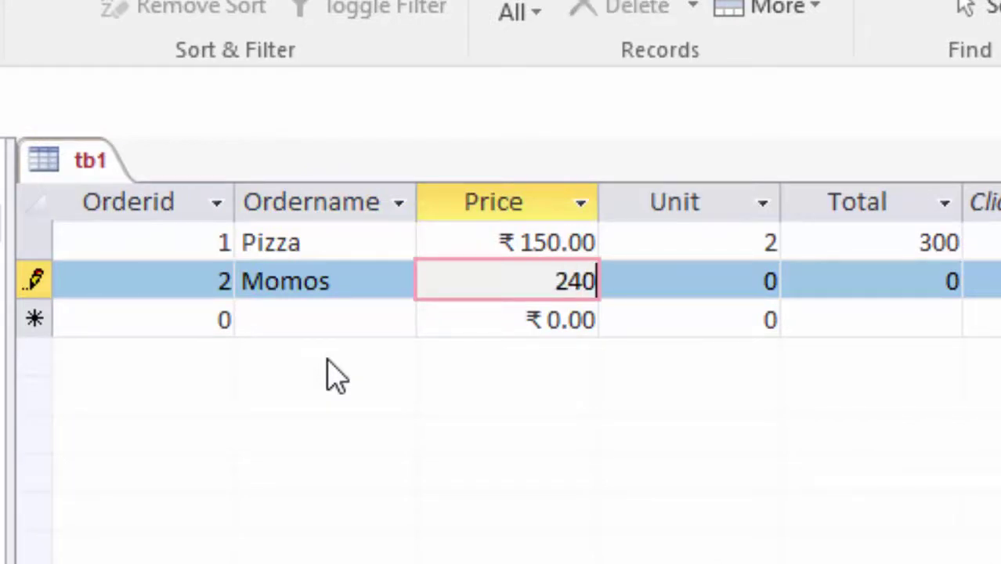
key("Tab")
type("1")
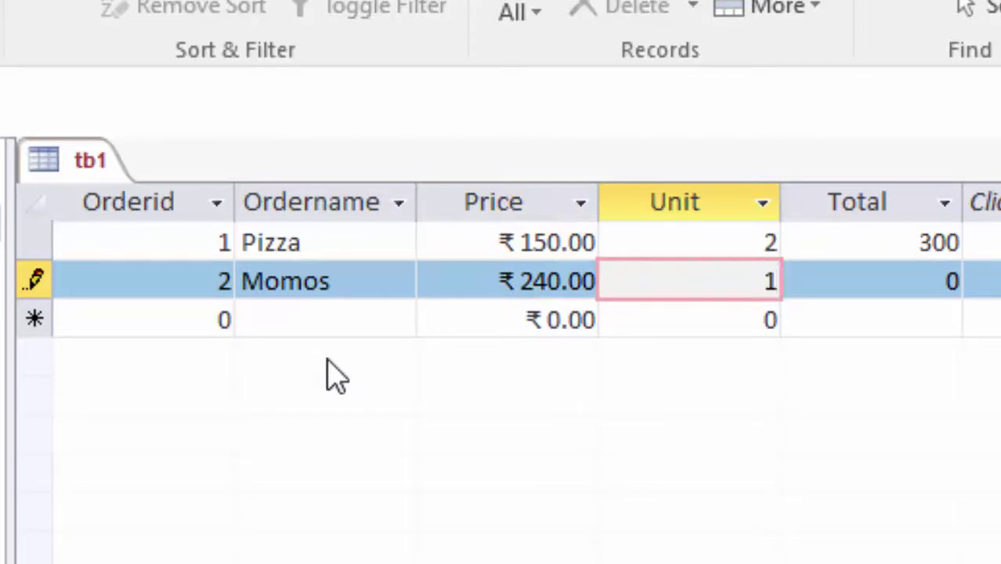
key("Tab")
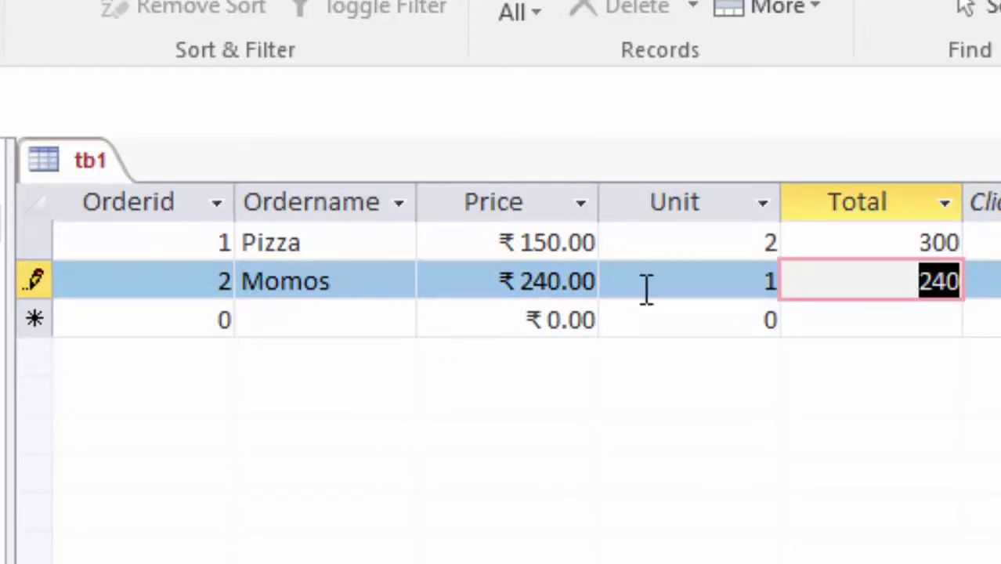
left_click(754, 288)
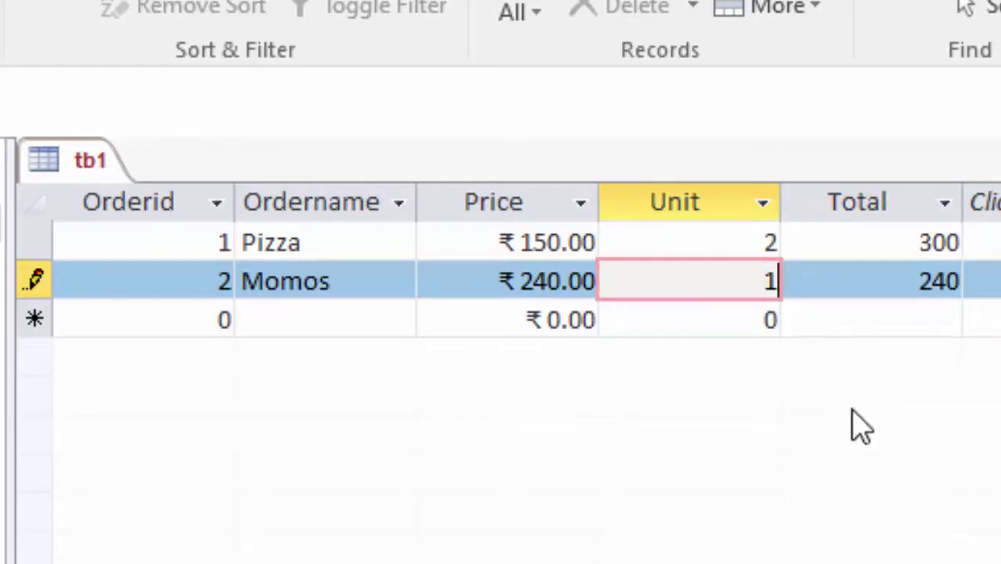
type("4")
key("Tab")
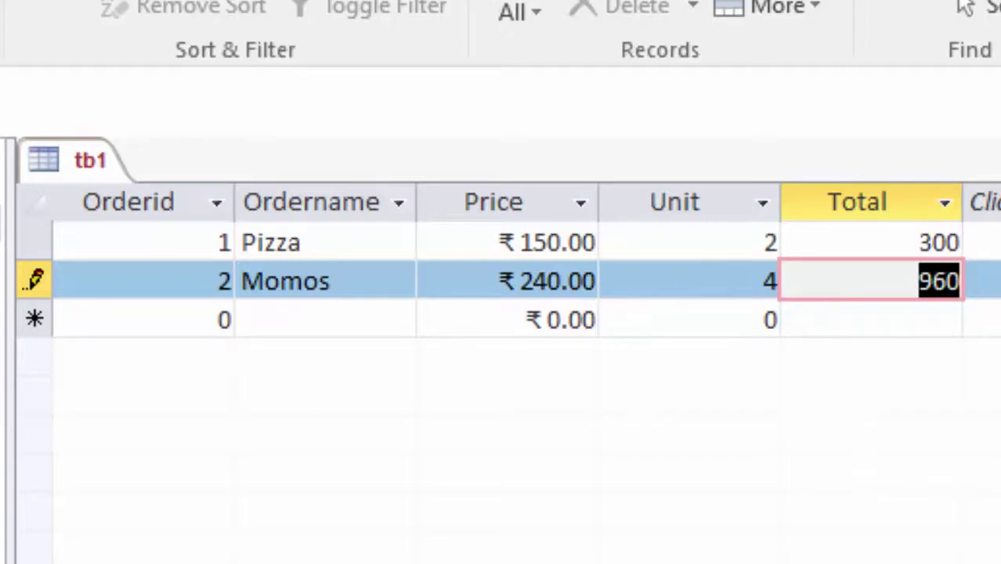
key("alt+f")
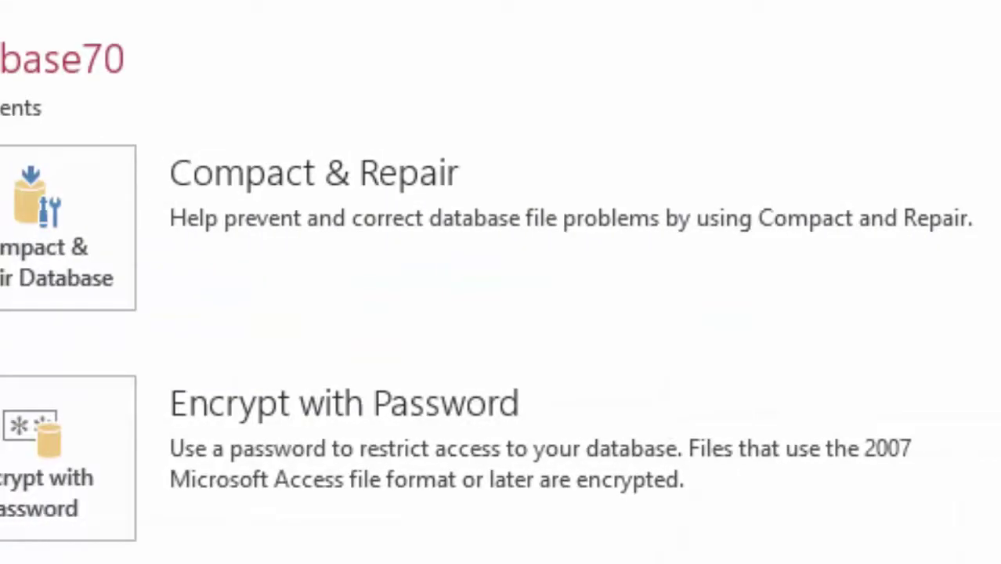
key("Escape")
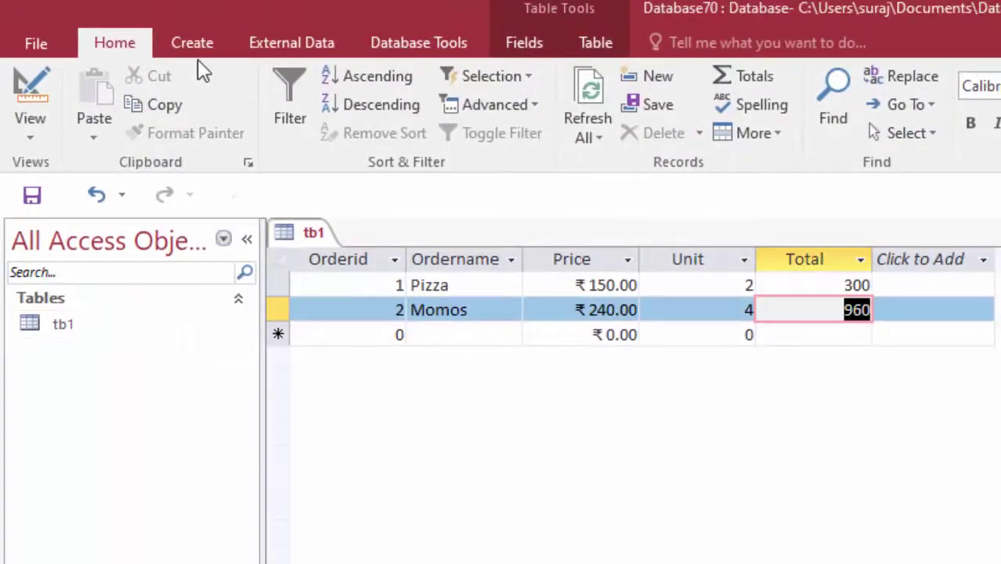
- Start a new table in Table Design with a Customerid field
left_click(196, 45)
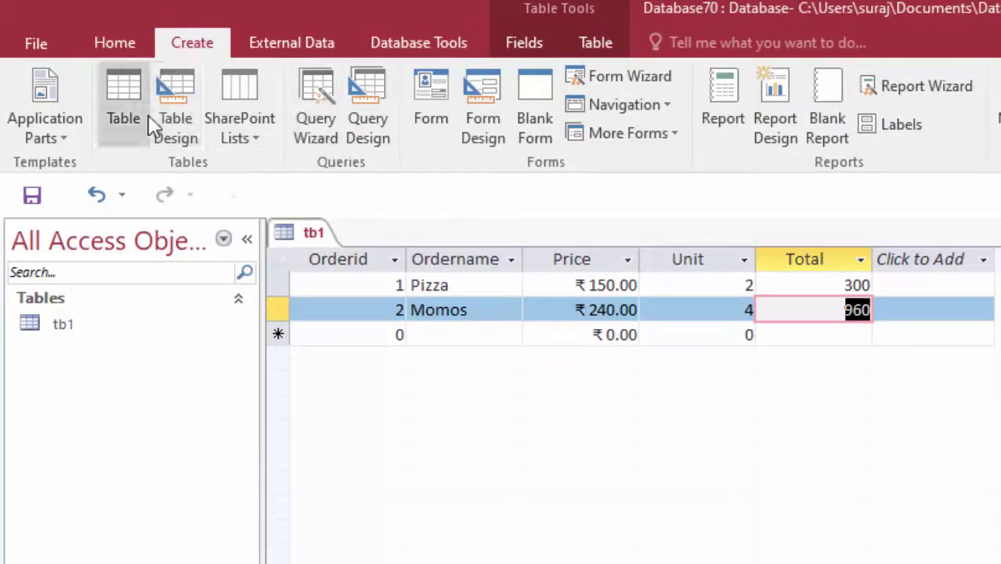
left_click(180, 92)
type("Customer")
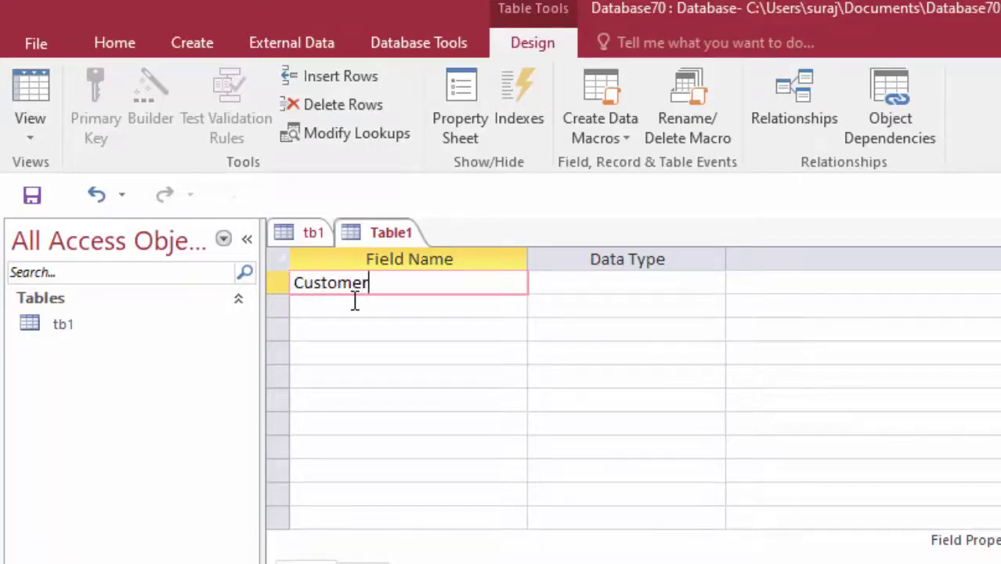
type("idd")
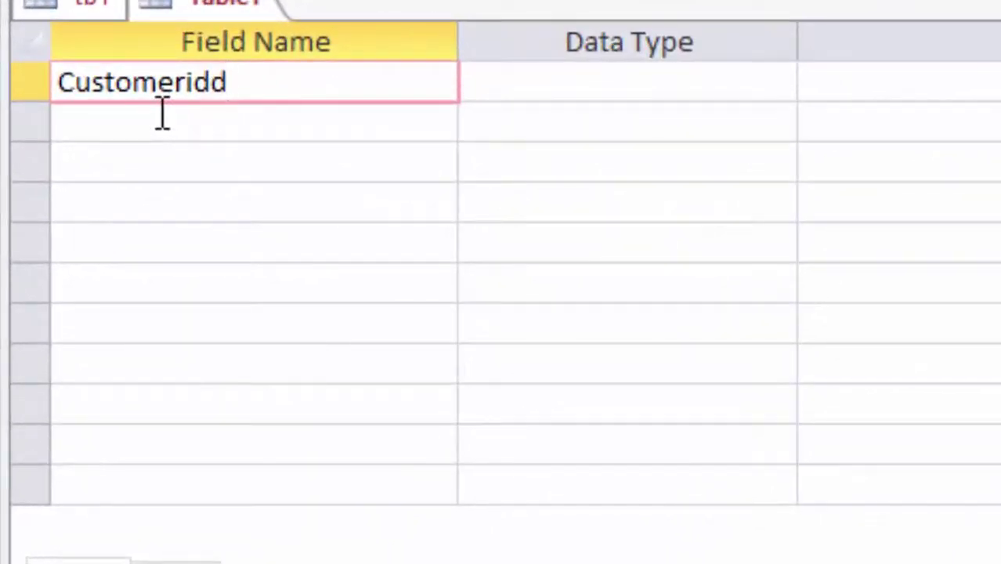
key("Tab")
type("Odde")
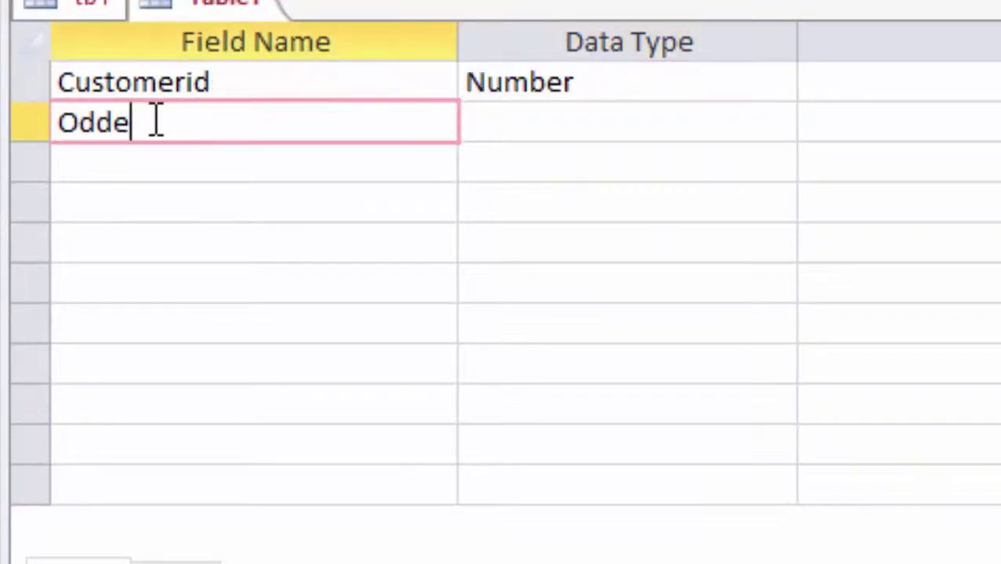
- Add Orderid as a Number field and Customername as Short Text
key("BackSpace")
key("BackSpace")
key("BackSpace")
type("derid")
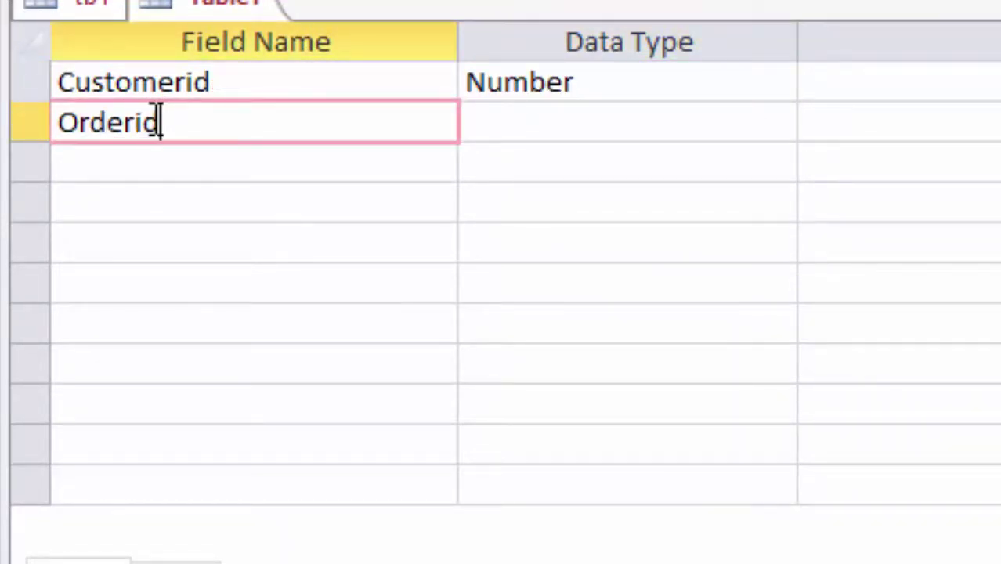
key("Tab")
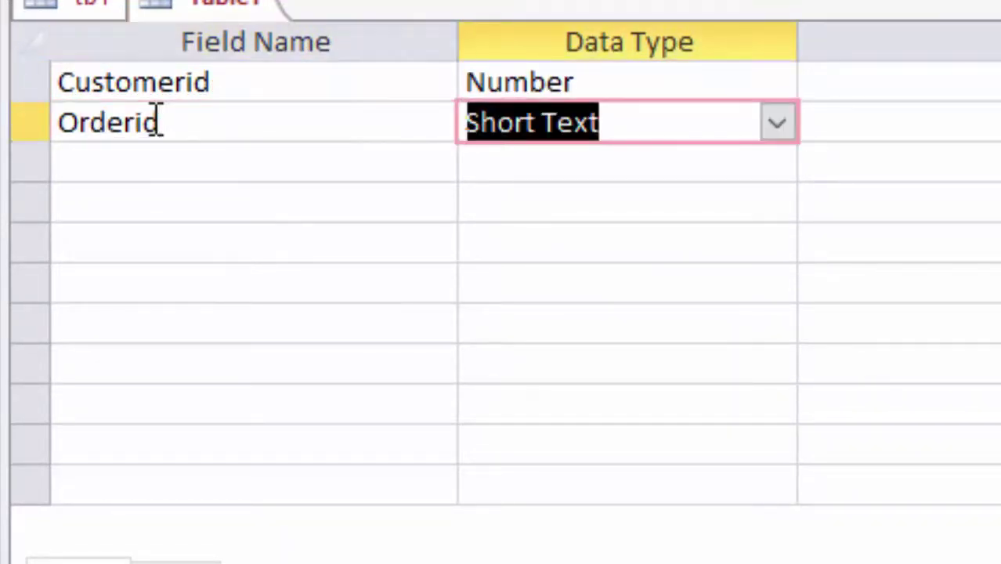
left_click(784, 126)
left_click(608, 247)
left_click(111, 161)
type("Cus")
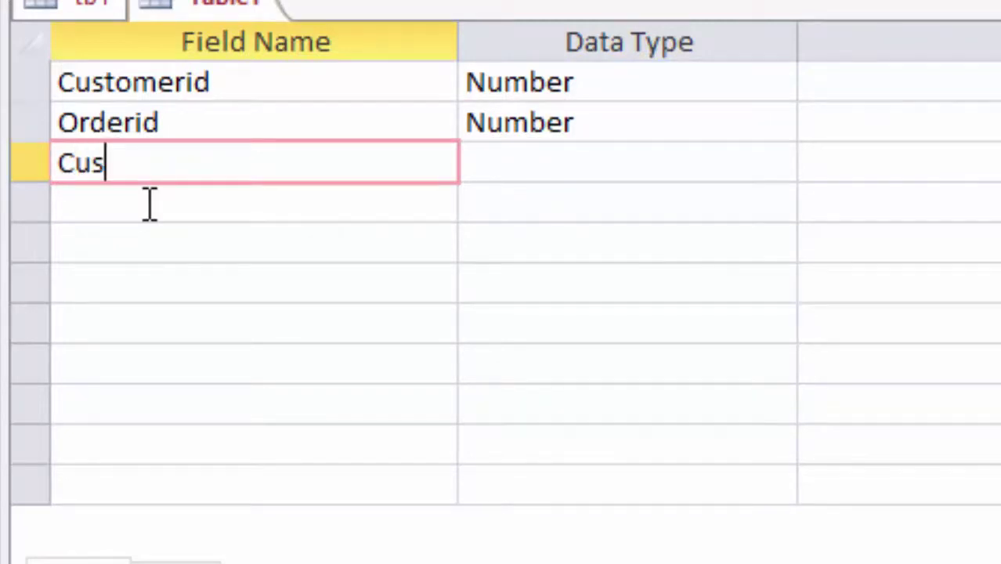
type("tom")
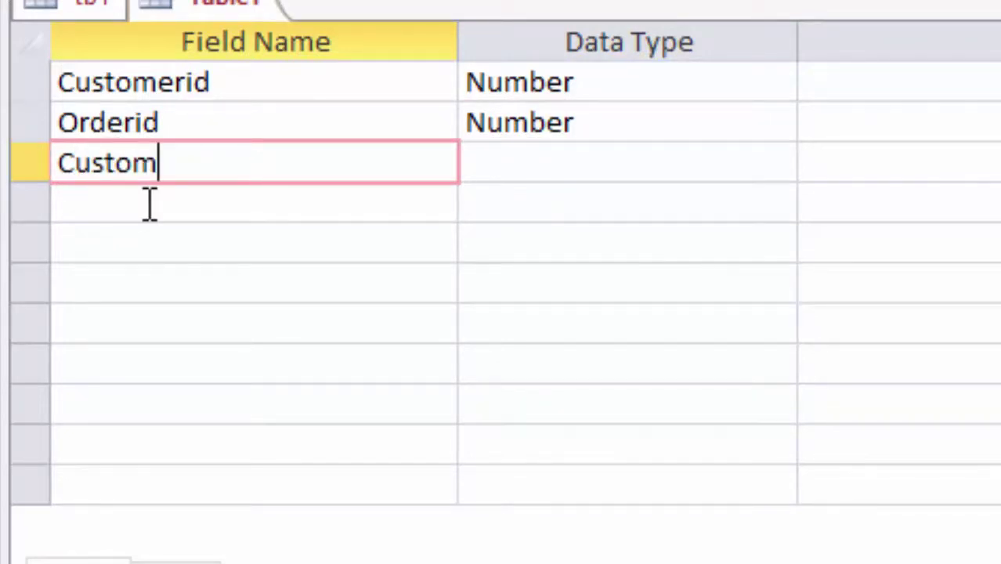
type("ernam")
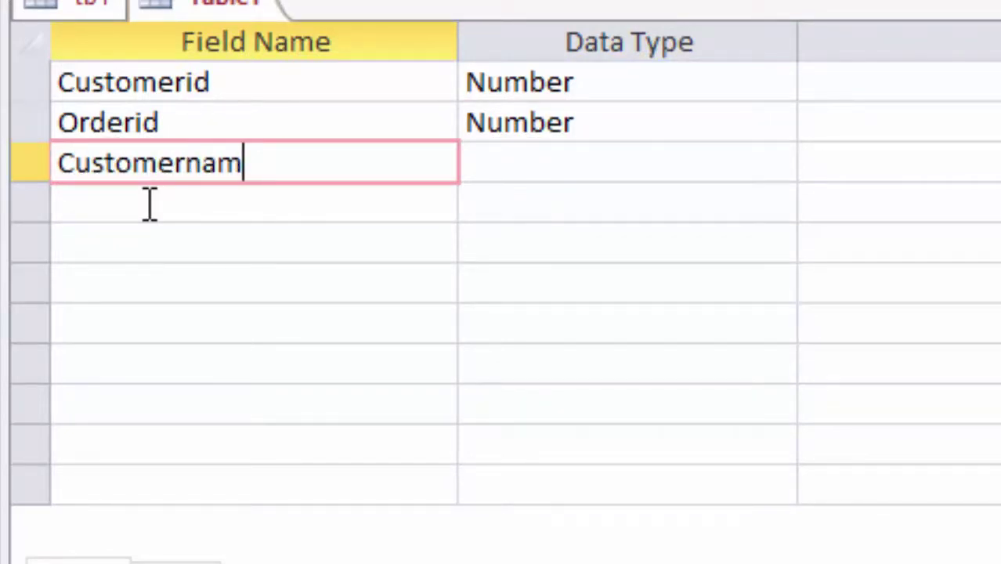
type("e")
key("Tab")
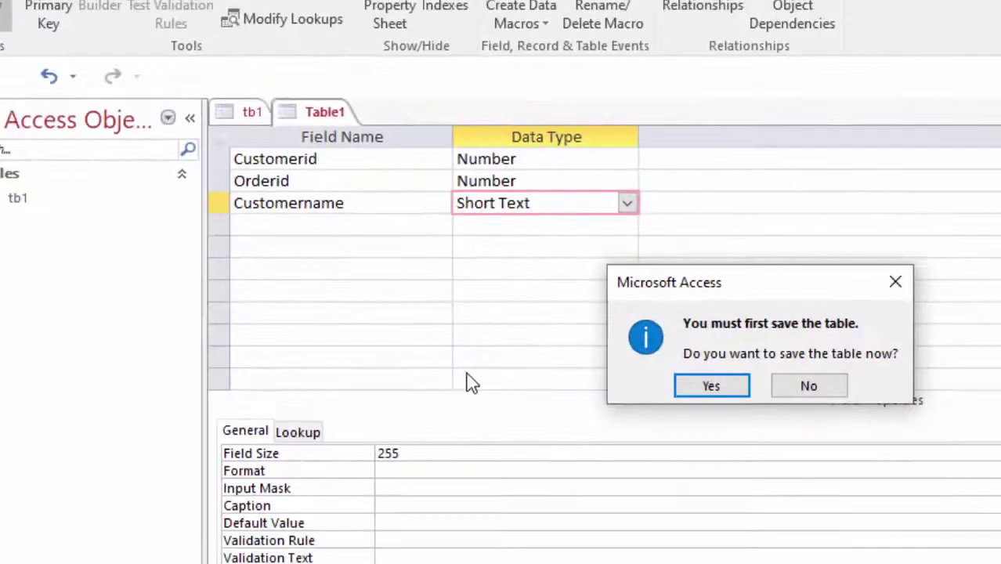
- Save the new table as tb2, dismissing the missing primary key warning
left_click(692, 387)
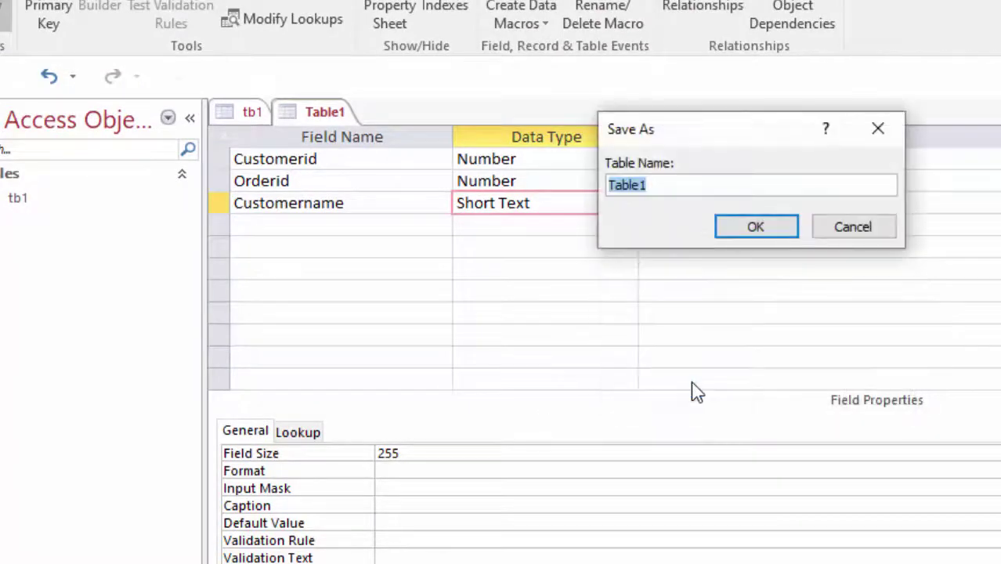
key("BackSpace")
type("tb")
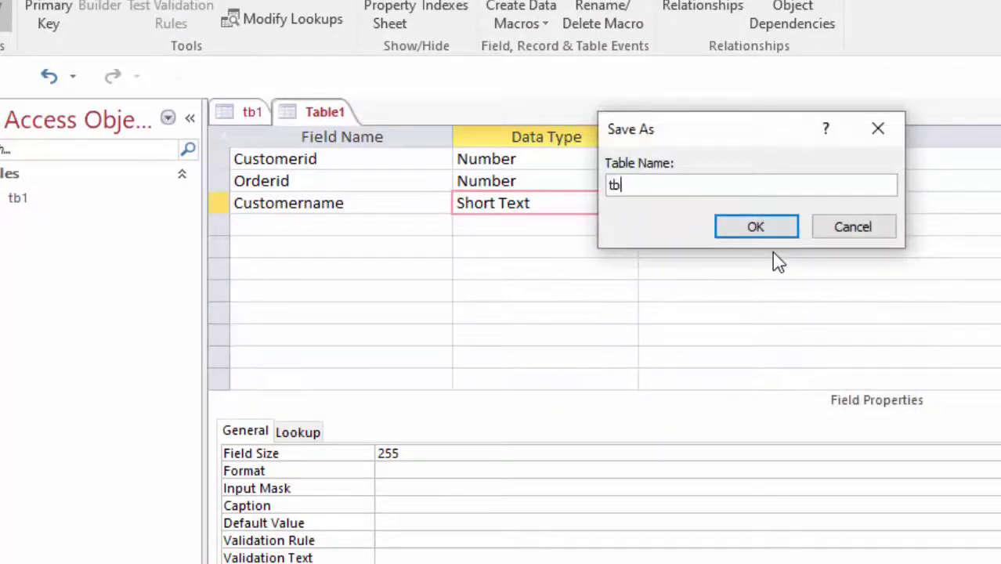
type("2")
key("Return")
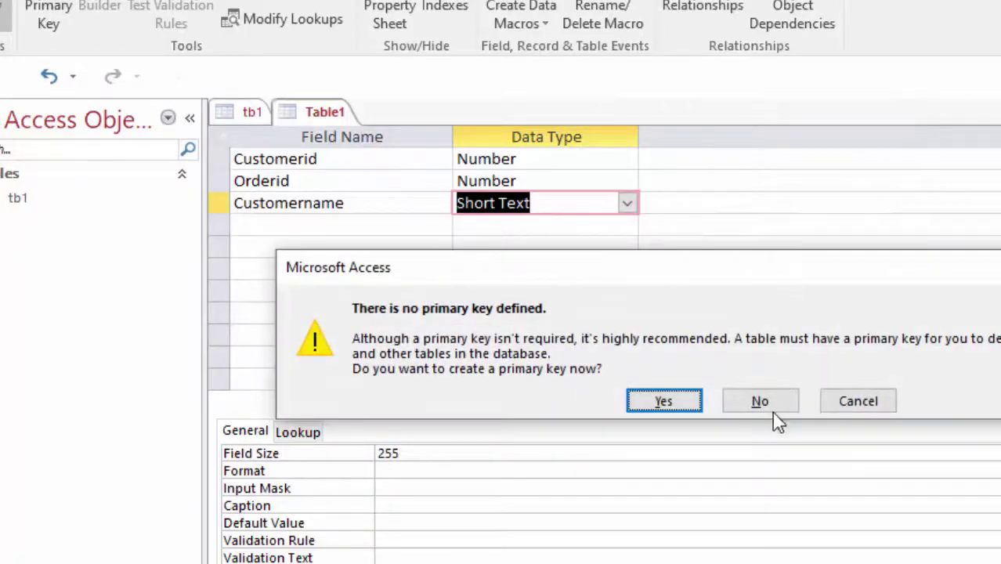
left_click(862, 403)
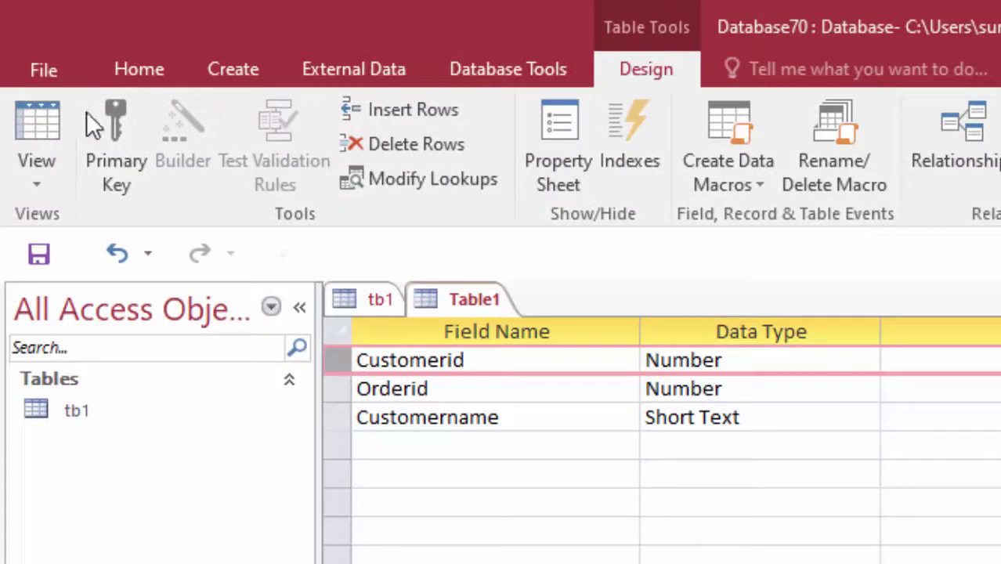
- Make Customerid the primary key and open tb2 in Datasheet view, saving changes
left_click(92, 124)
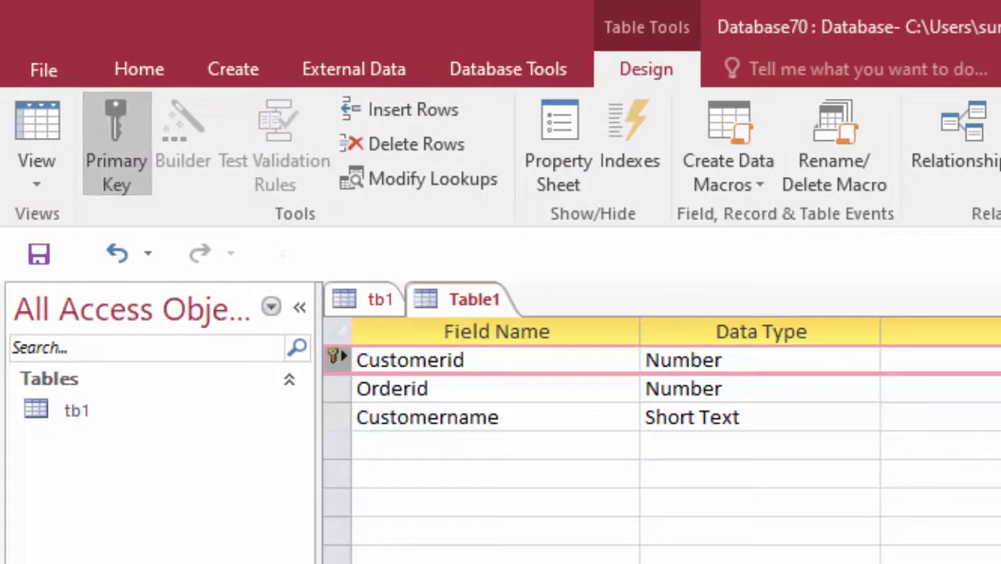
left_click(51, 144)
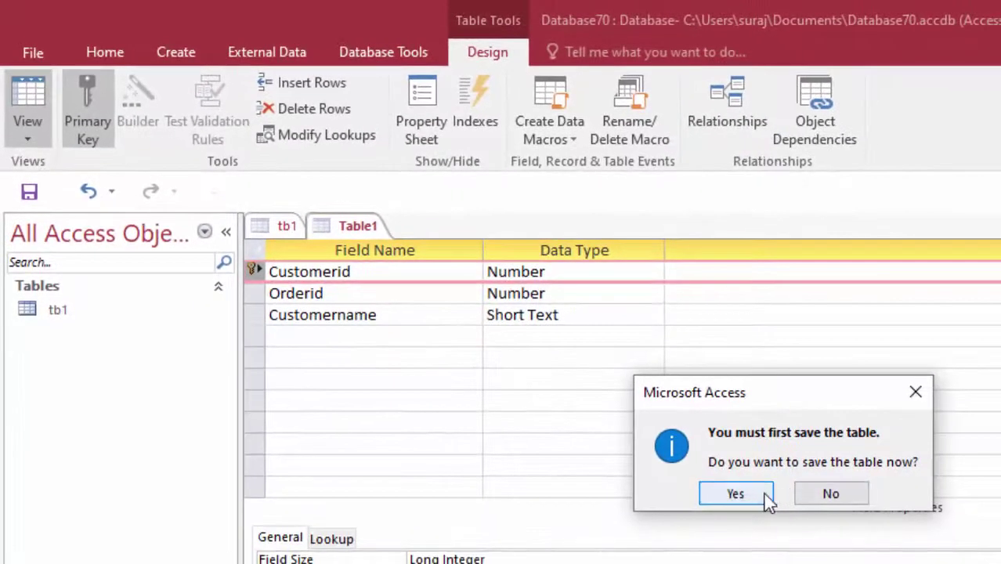
left_click(762, 498)
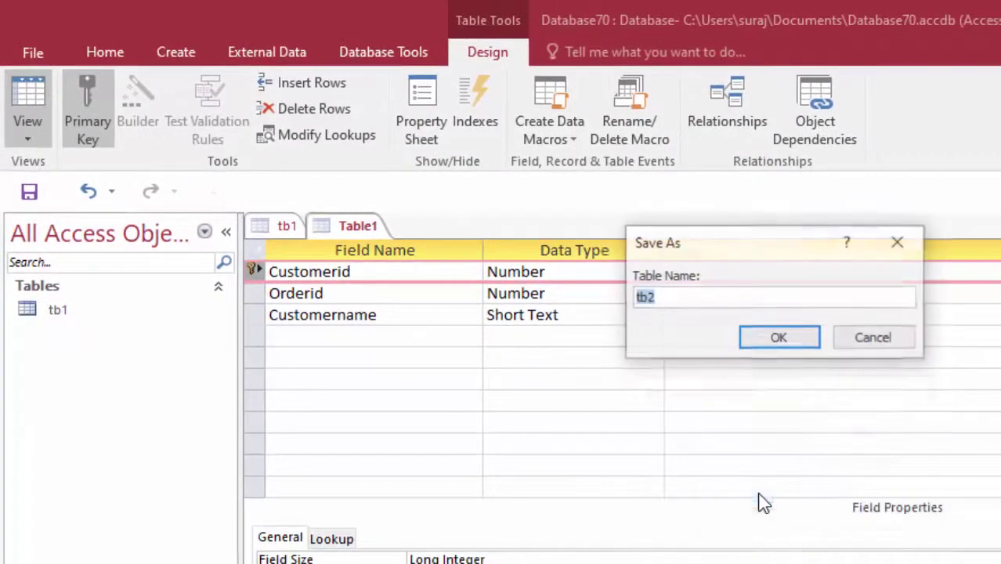
left_click(780, 338)
- Enter the first customer record: Customerid 110, Orderid 1, with the customer's name
key("Tab")
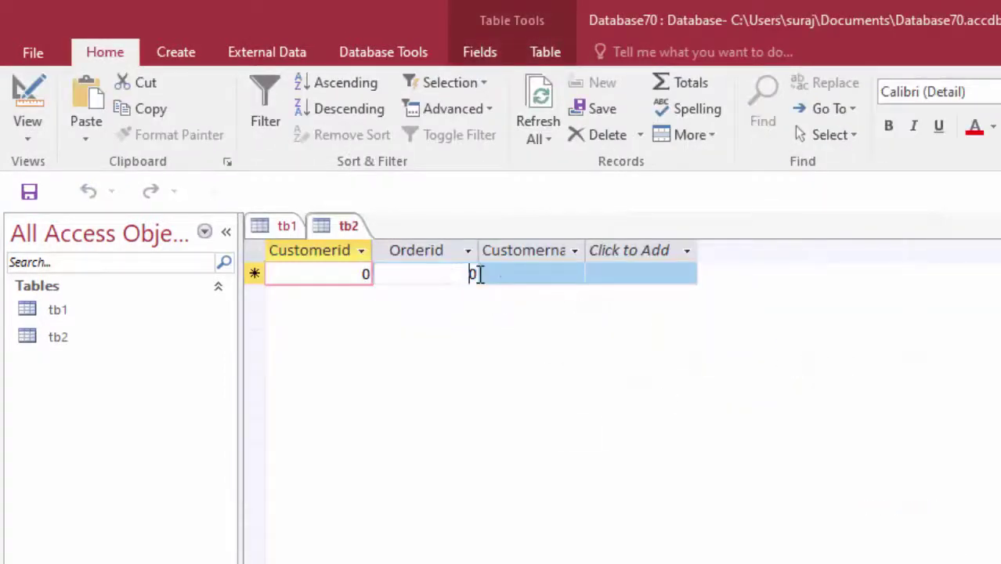
key("BackSpace")
left_click(467, 277)
type("1")
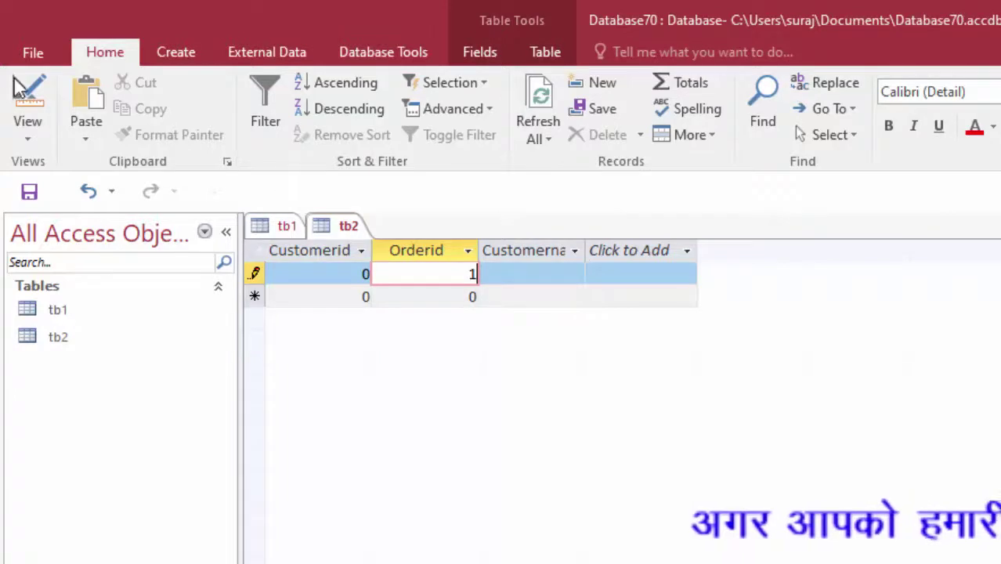
left_click(321, 274)
type("1")
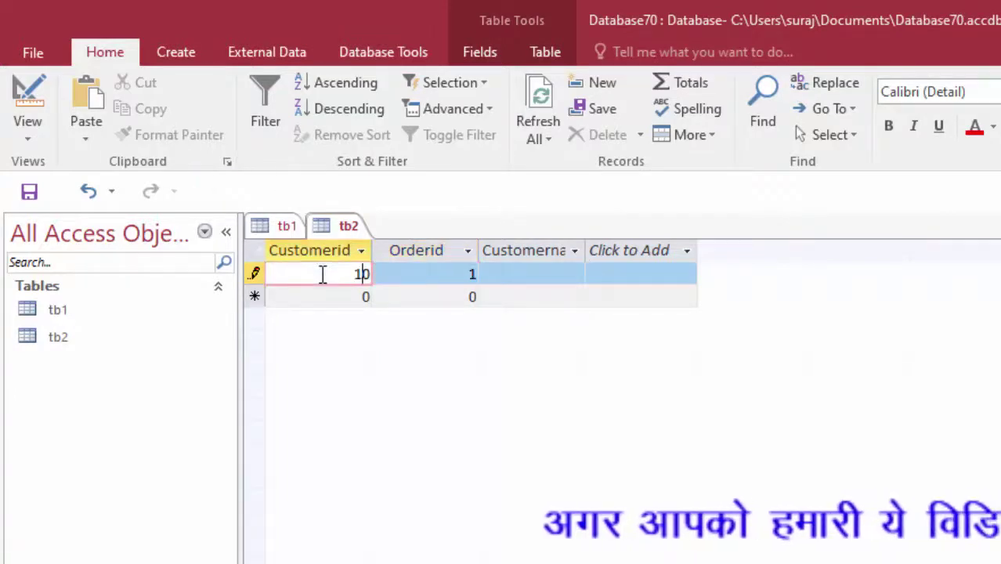
type("1")
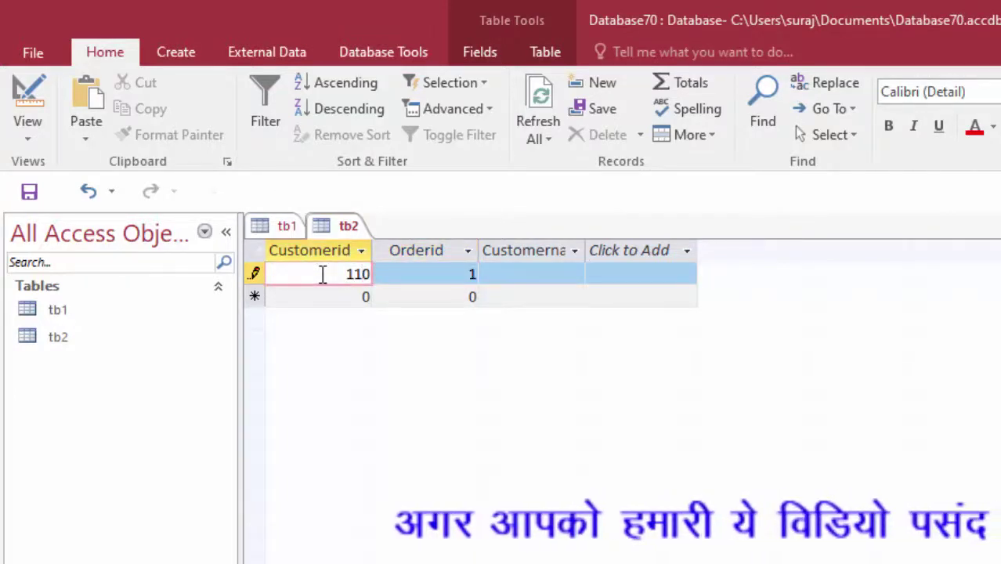
left_click_drag(586, 245, 591, 244)
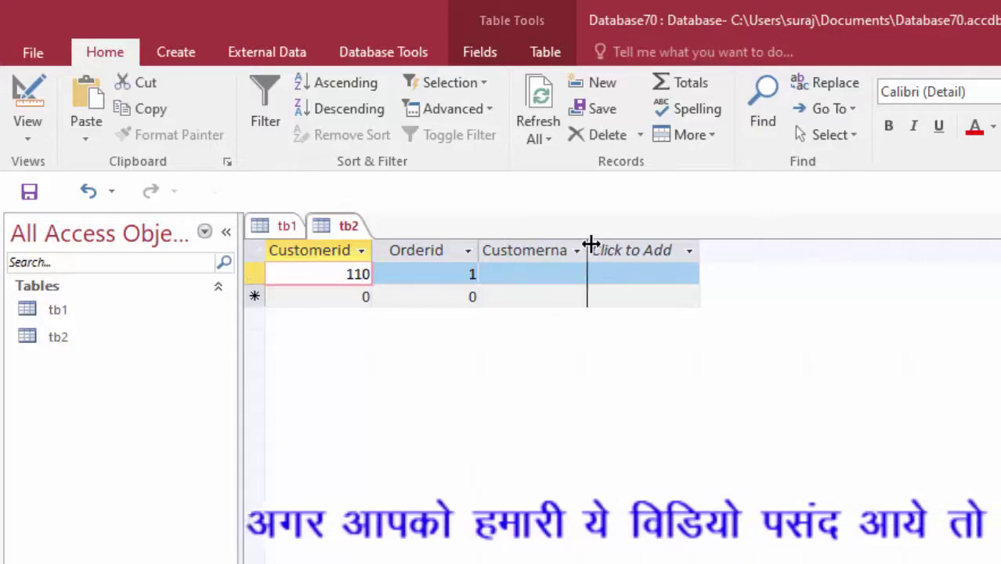
left_click(553, 282)
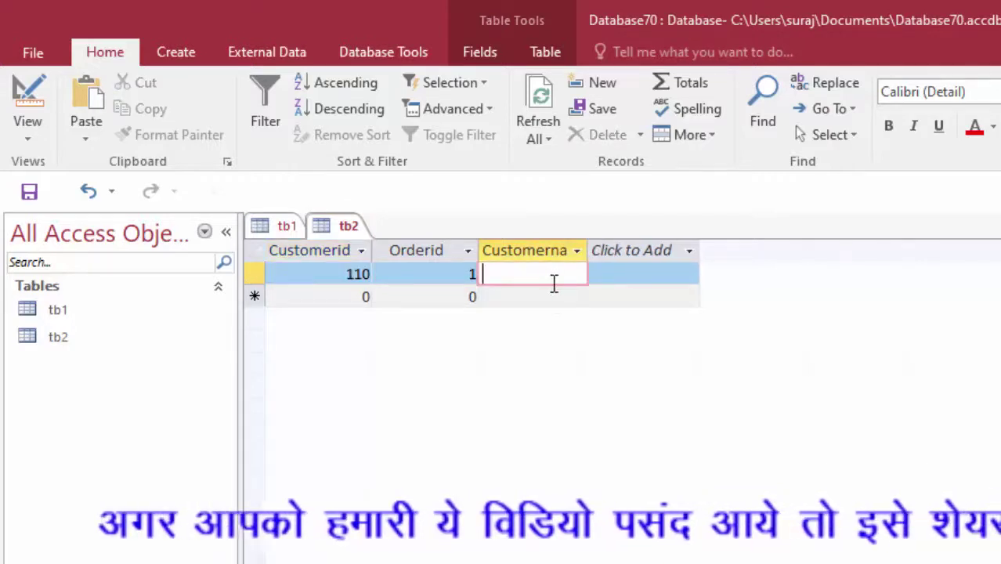
type("Ram")
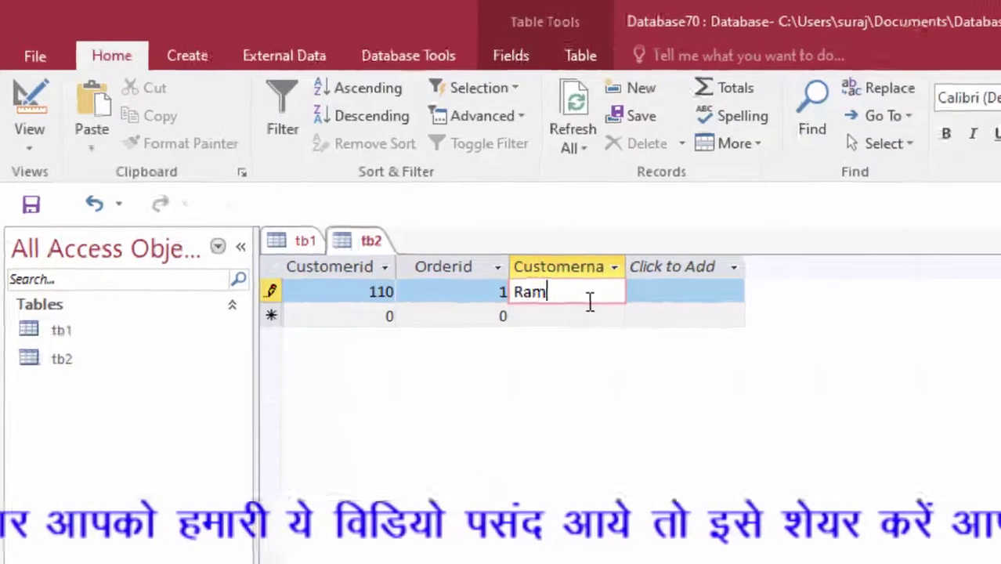
key("Tab")
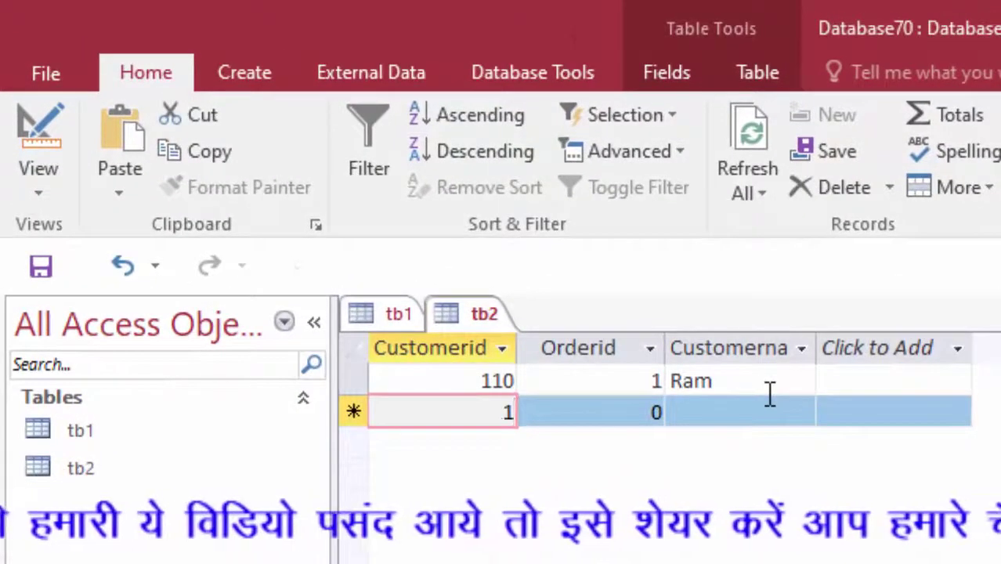
- Enter the second customer record: Customerid 111, Orderid 2, with the customer's name
type("11")
key("Tab")
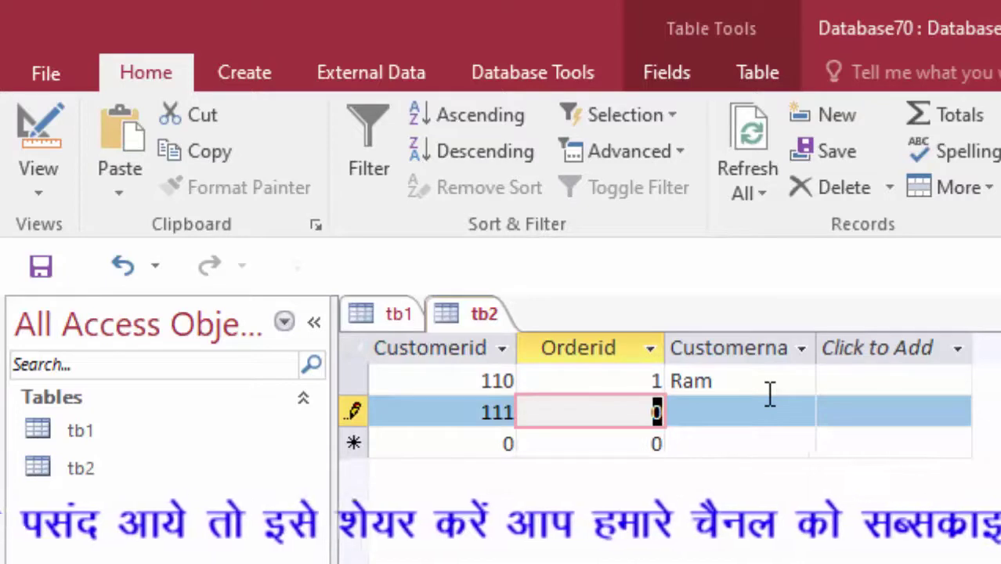
type("2")
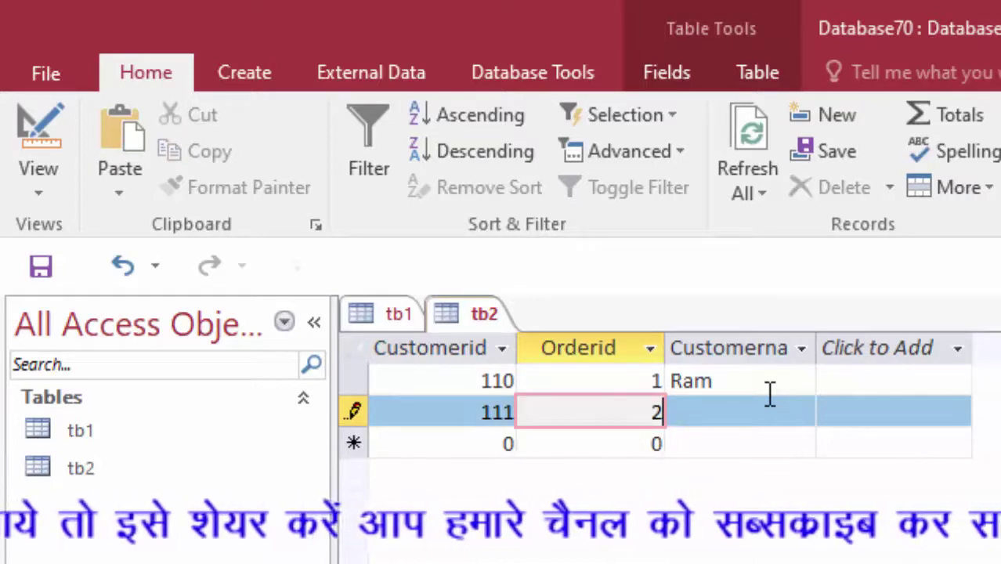
key("Tab")
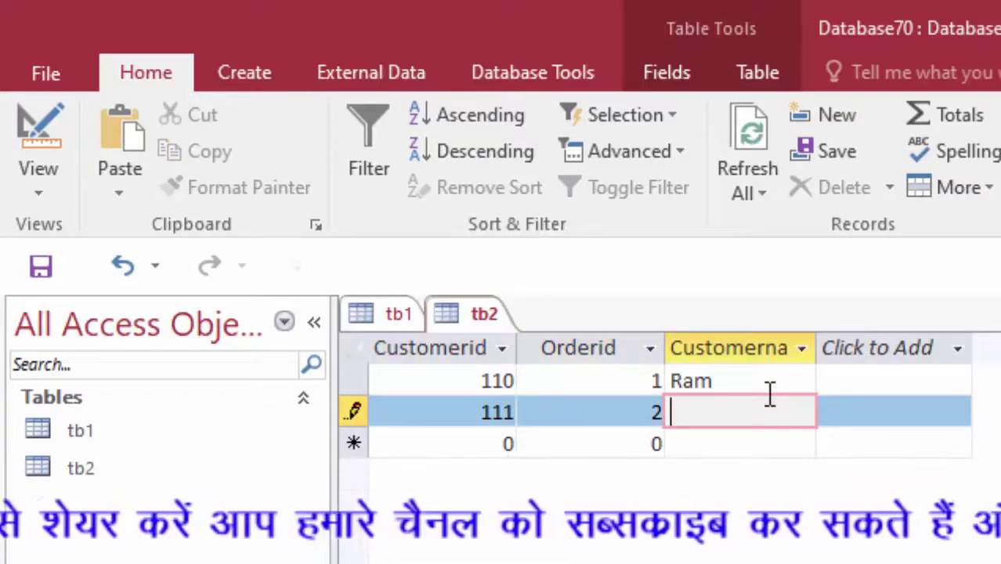
type("Sar")
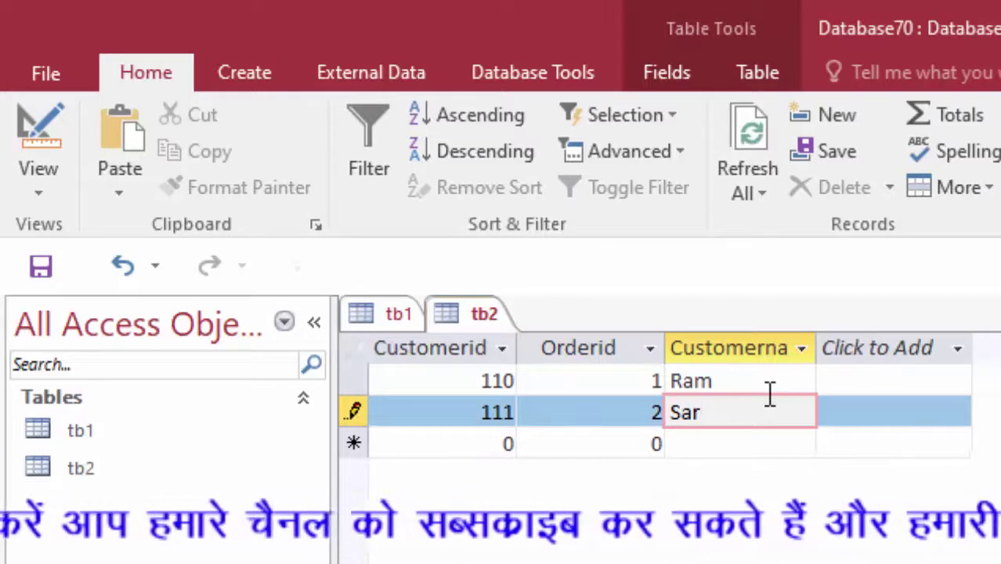
type("ita")
key("Tab")
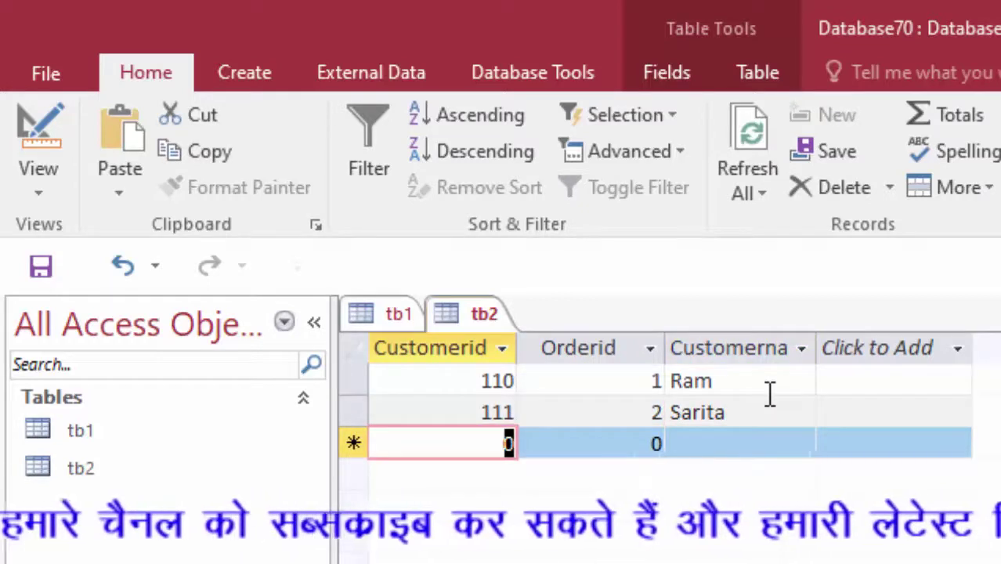
- Save the database and launch the Simple Query Wizard
left_click(16, 72)
left_click(60, 326)
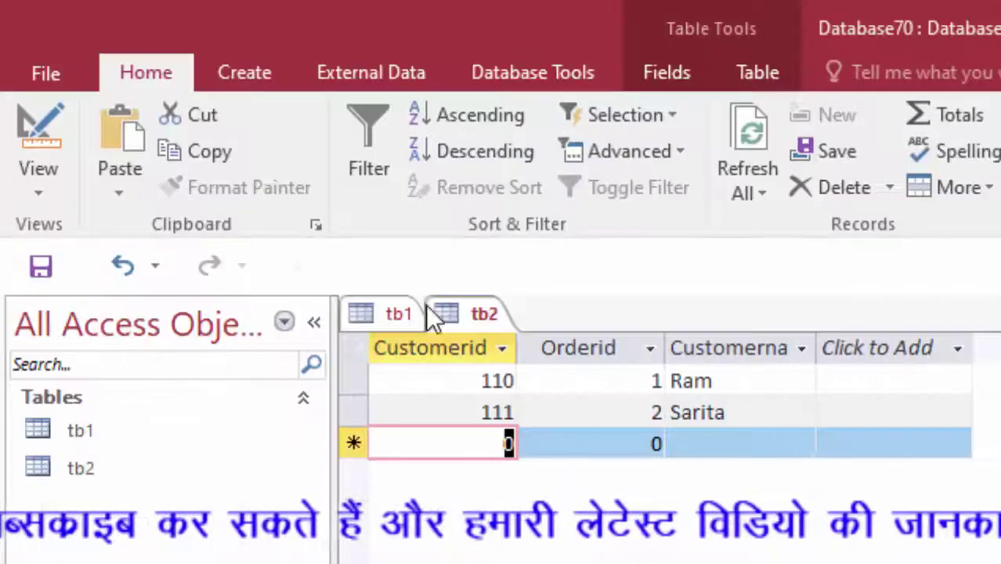
left_click(248, 82)
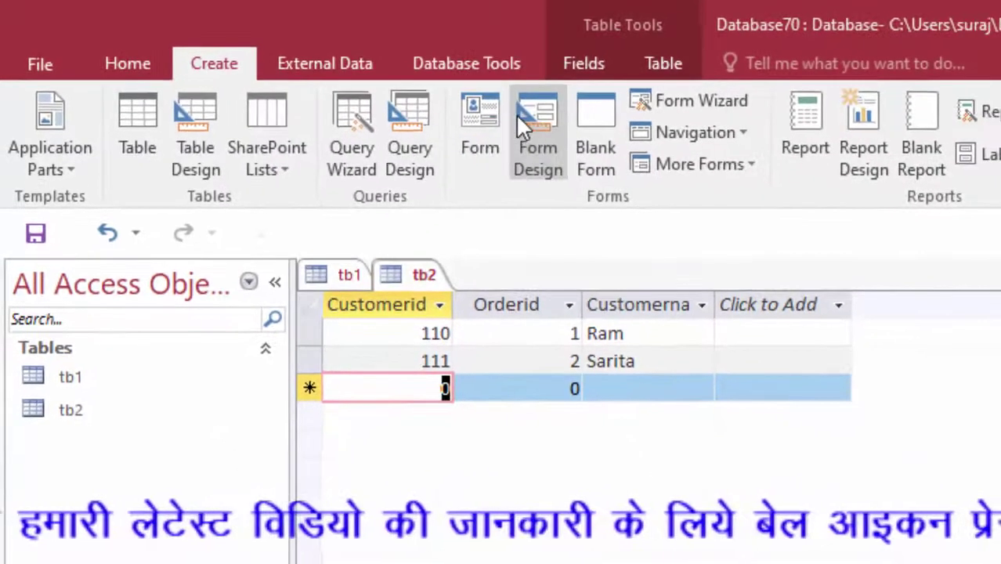
left_click(519, 115)
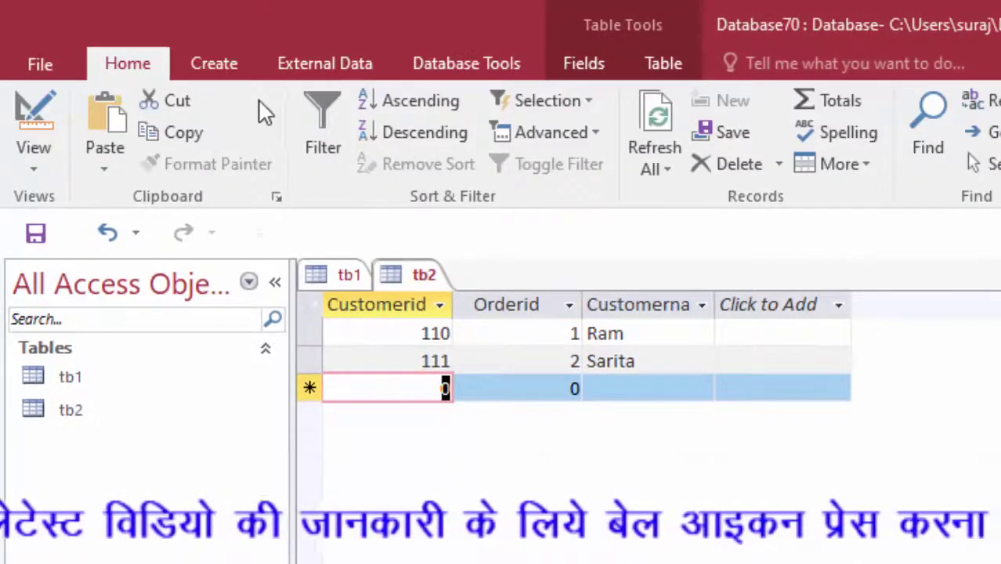
left_click(229, 71)
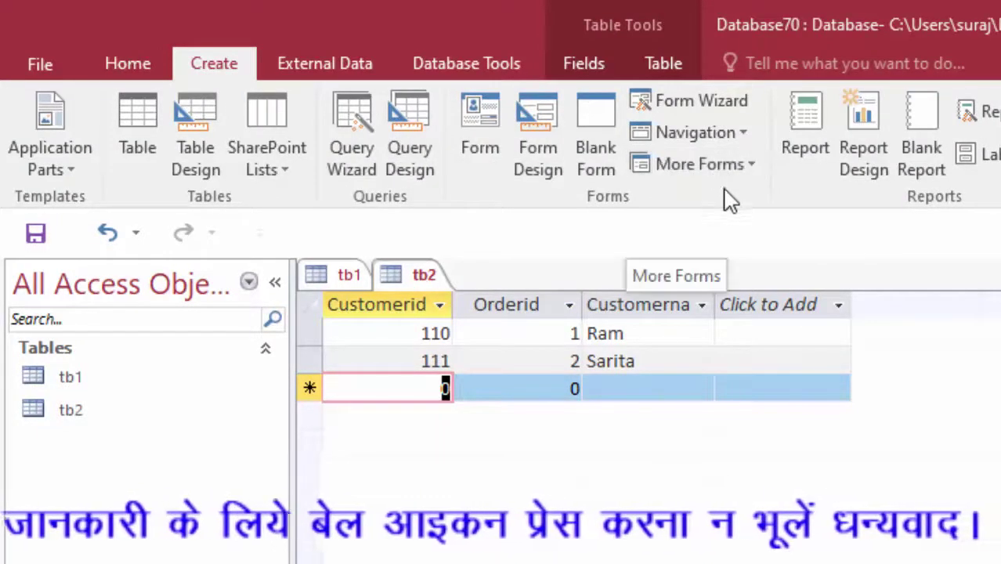
left_click(347, 112)
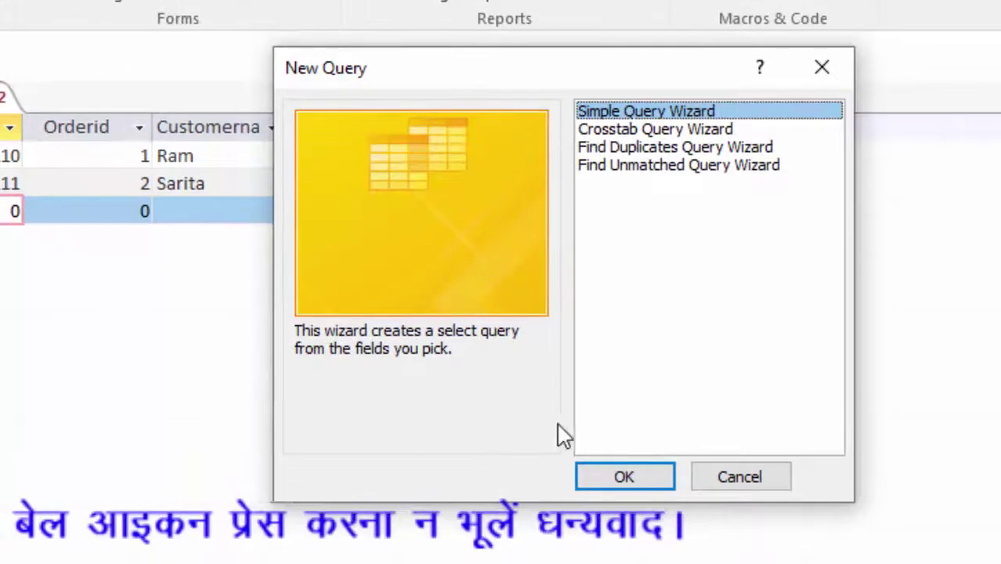
left_click(608, 475)
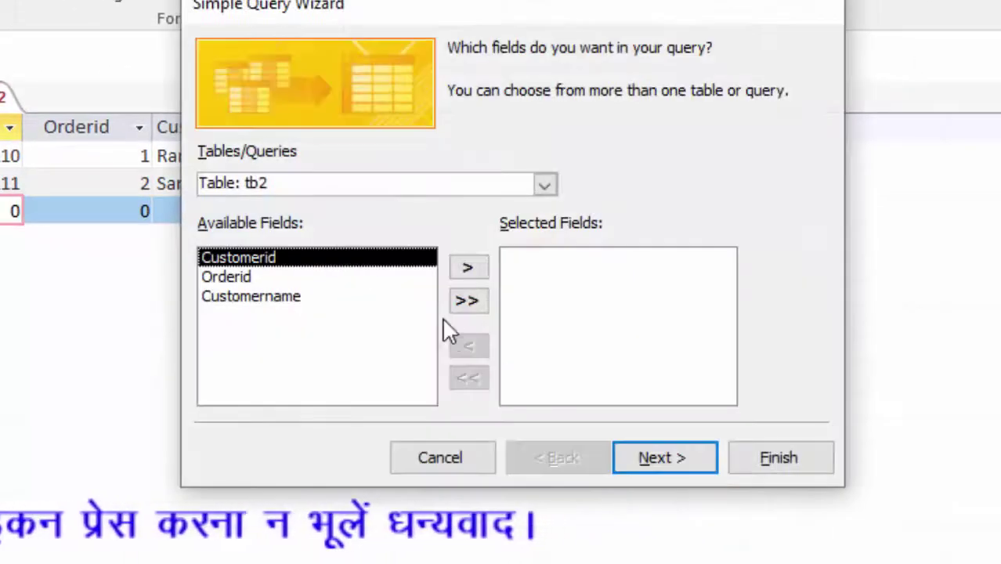
- Add all tb1 fields plus tb2's Customerid and Customername to the query, then continue
left_click(545, 185)
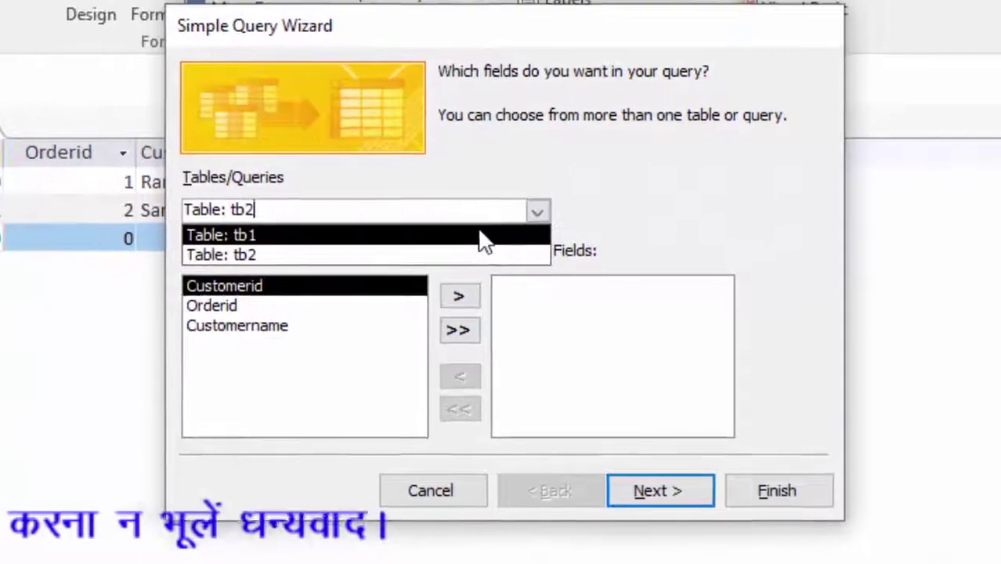
left_click(480, 235)
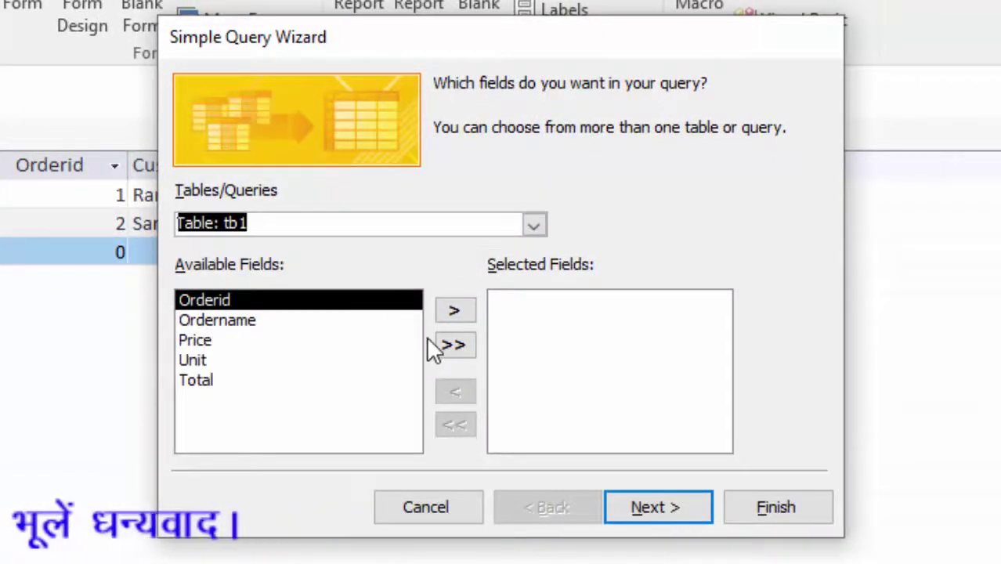
left_click(454, 347)
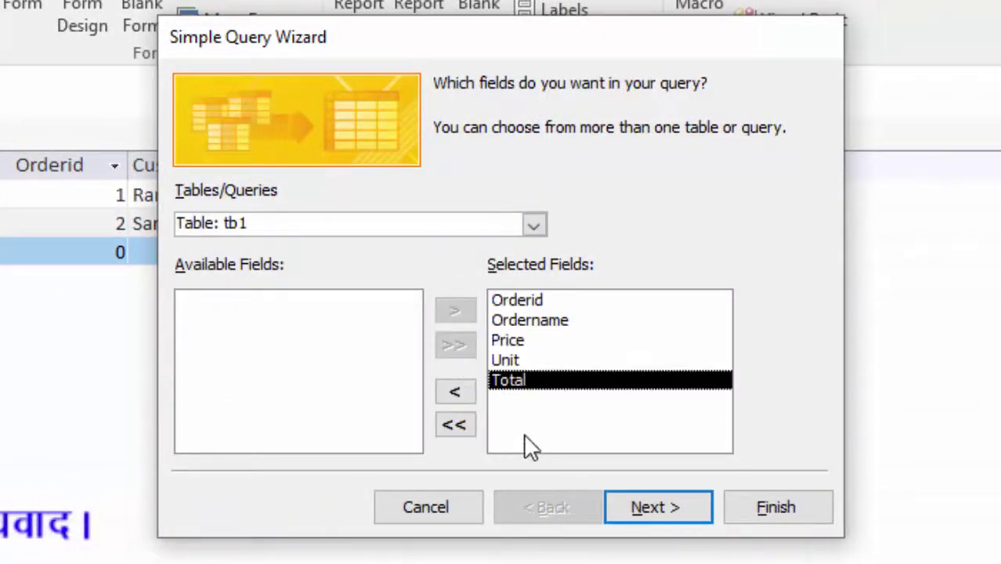
left_click(534, 225)
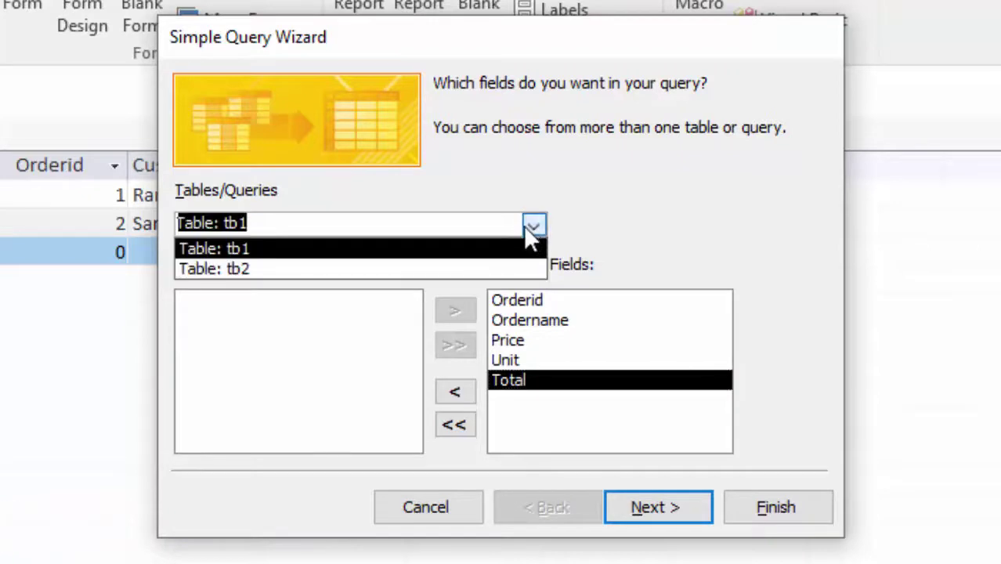
left_click(468, 268)
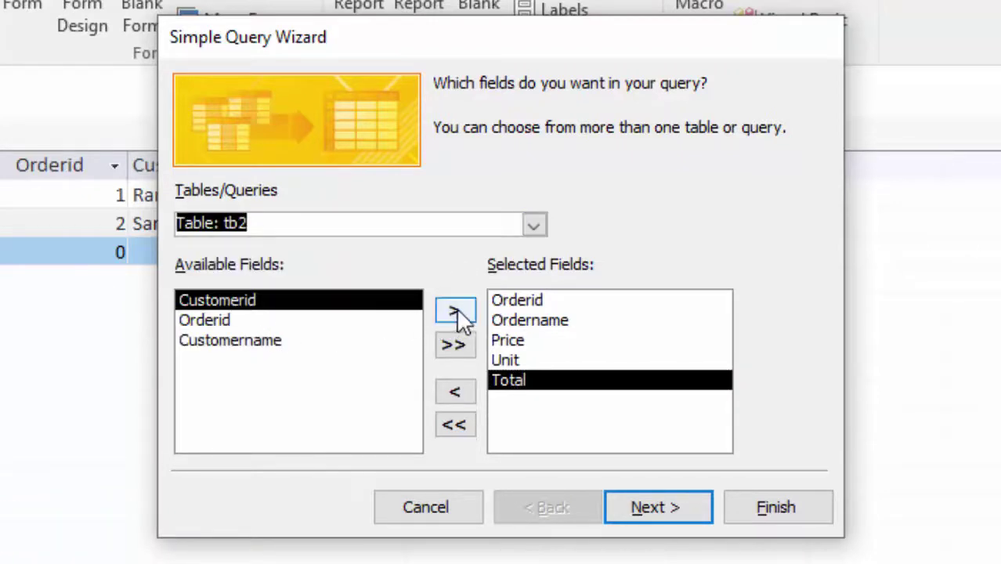
left_click(456, 312)
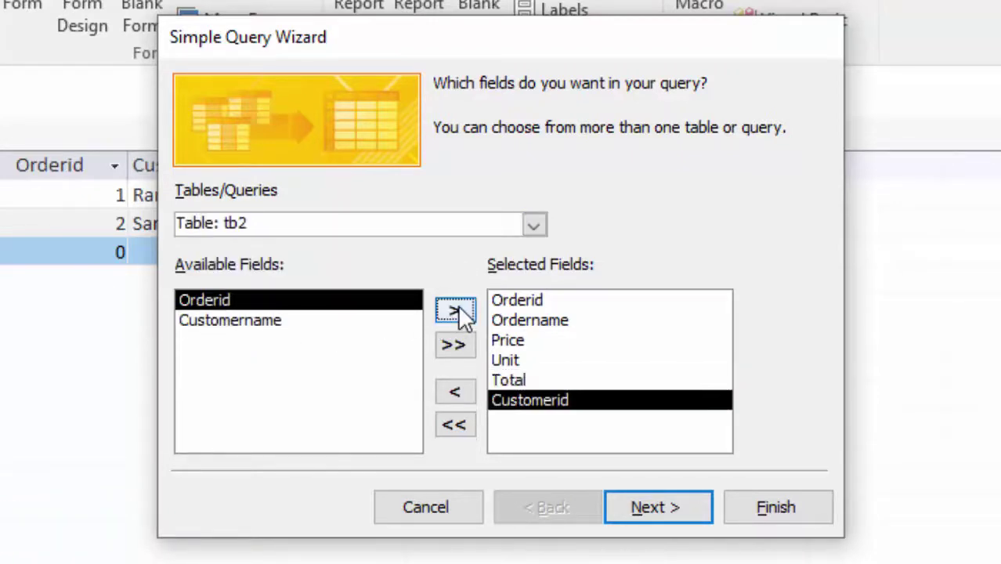
left_click(330, 321)
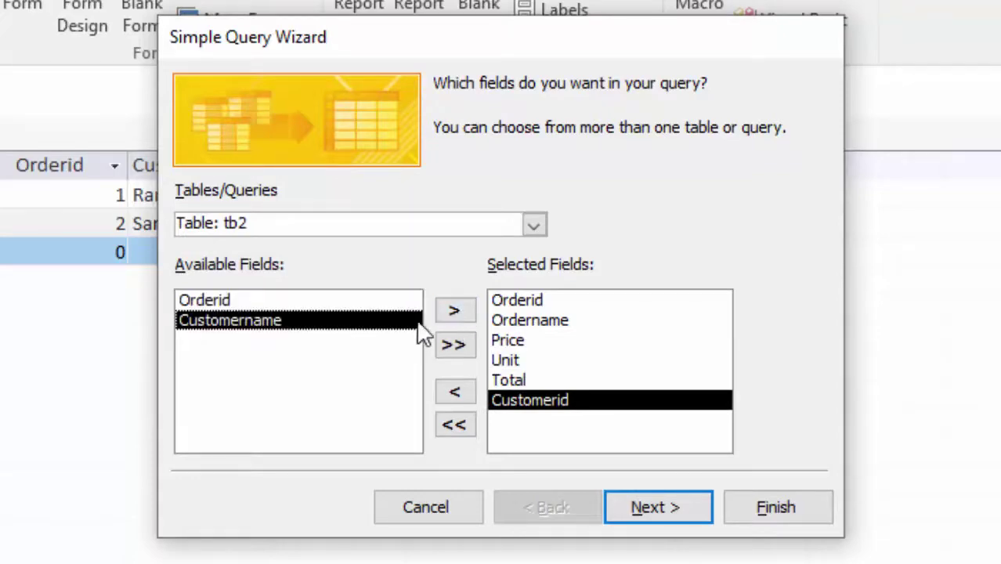
left_click(455, 312)
left_click(644, 507)
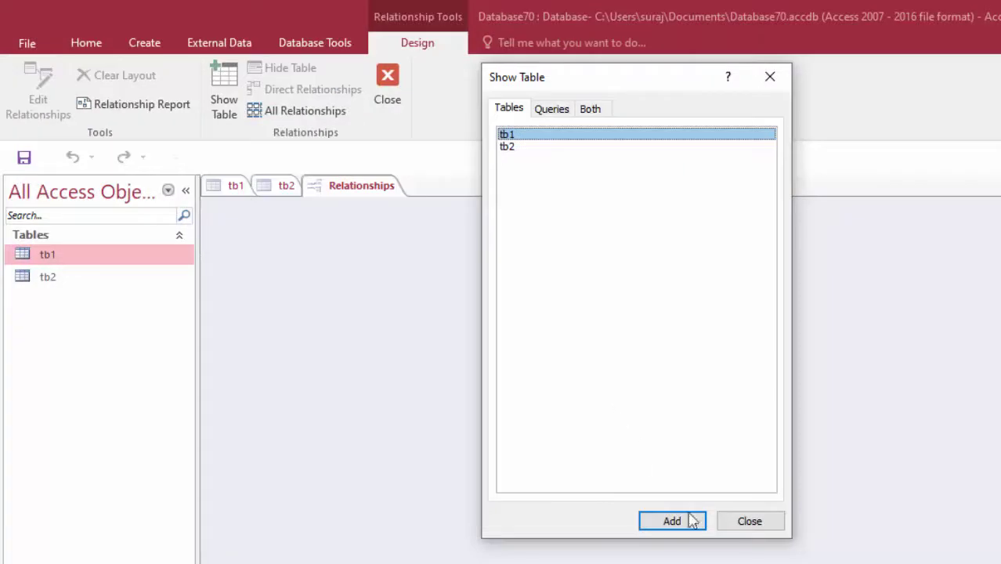
left_click(683, 524)
left_click(506, 148)
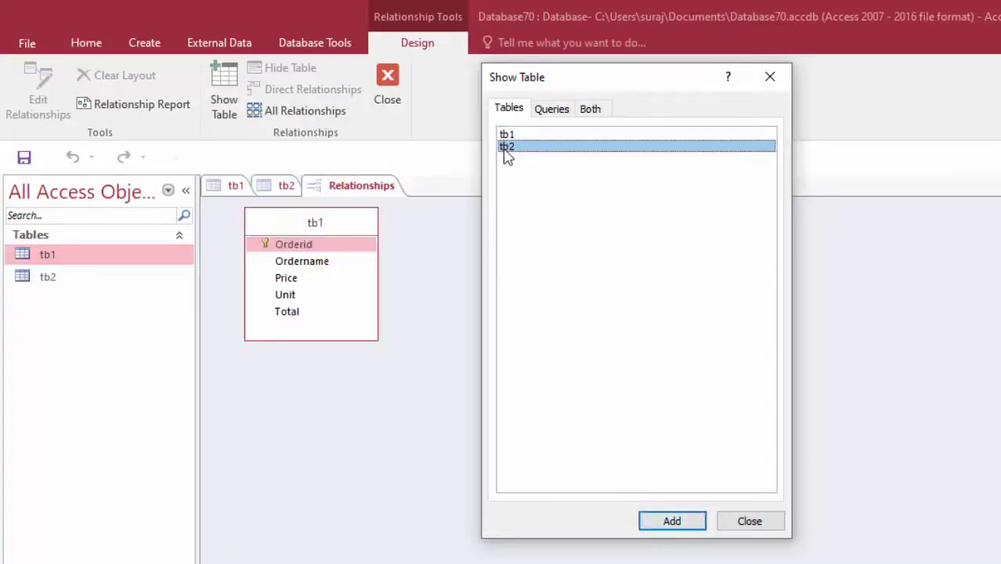
left_click(660, 525)
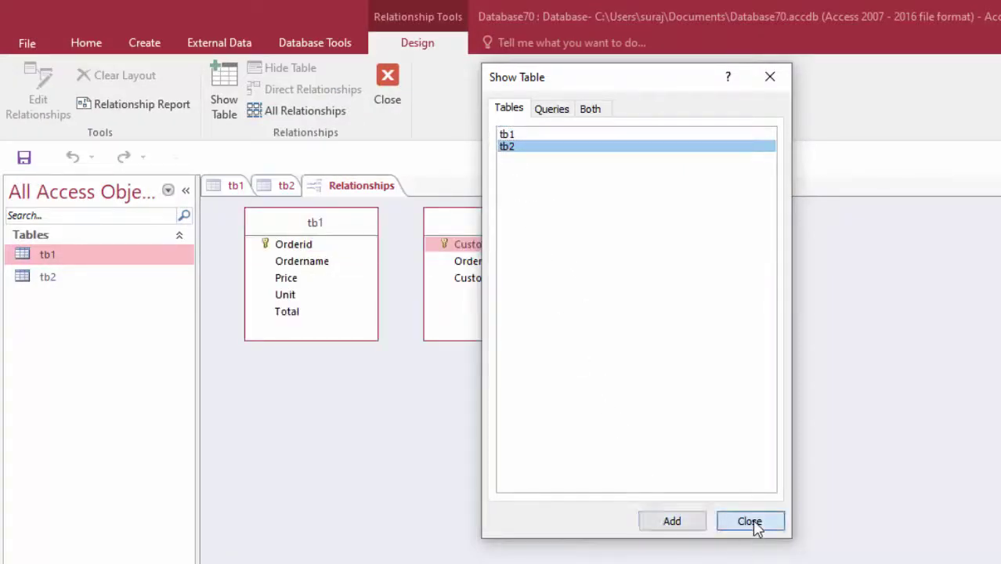
left_click(772, 79)
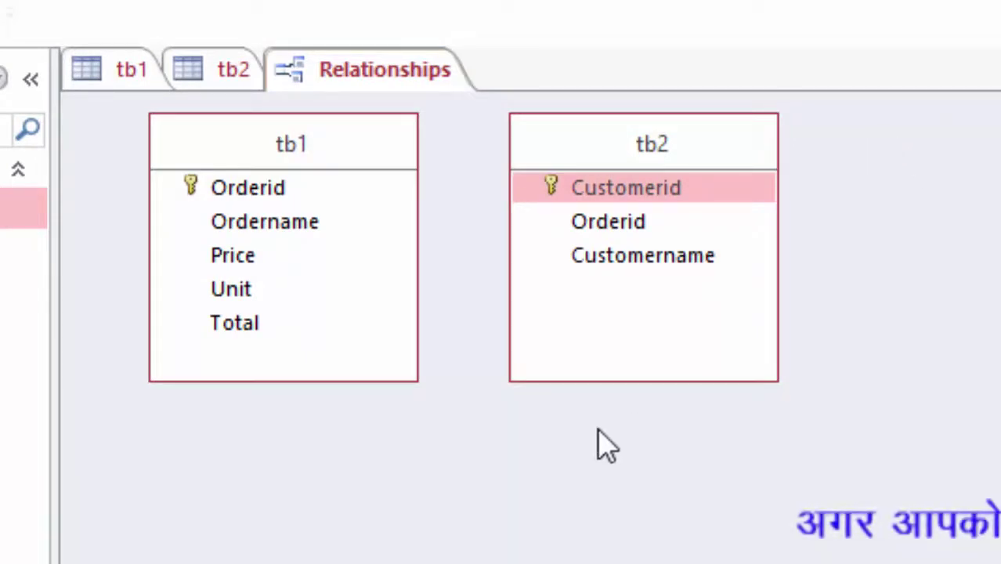
- Cancel a first Orderid link attempt and close the open tb1 and tb2 datasheets
left_click(306, 192)
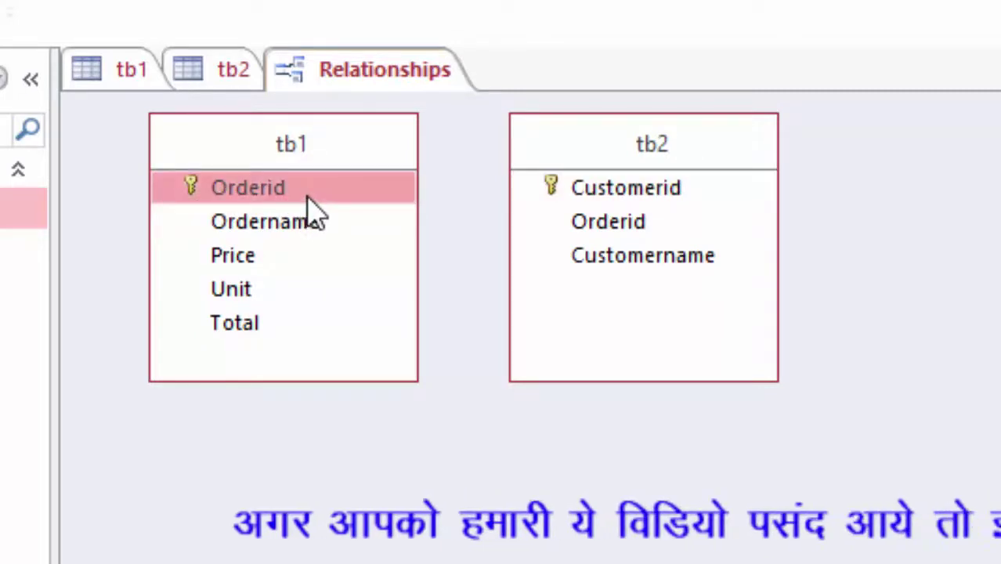
left_click_drag(306, 192, 586, 220)
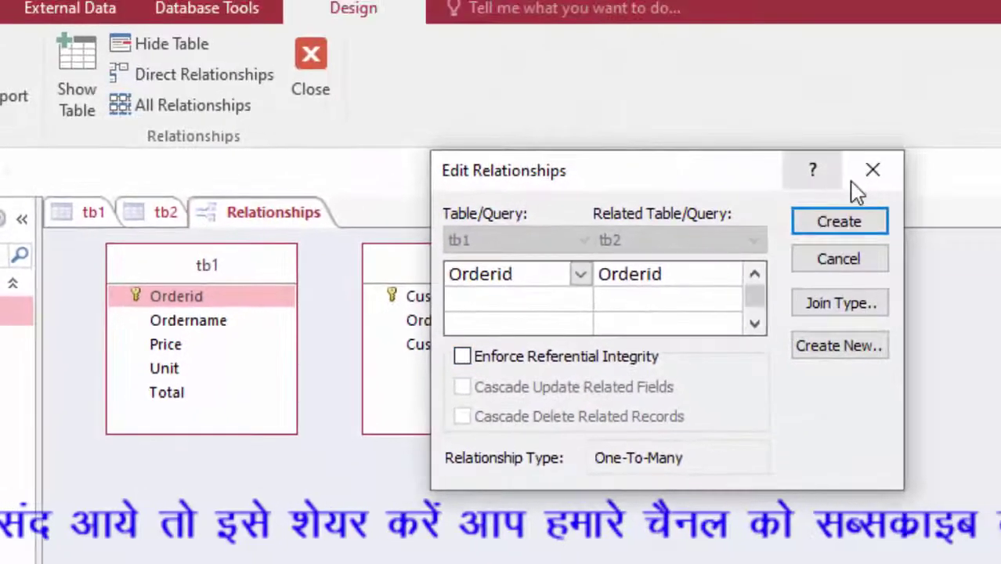
left_click(872, 171)
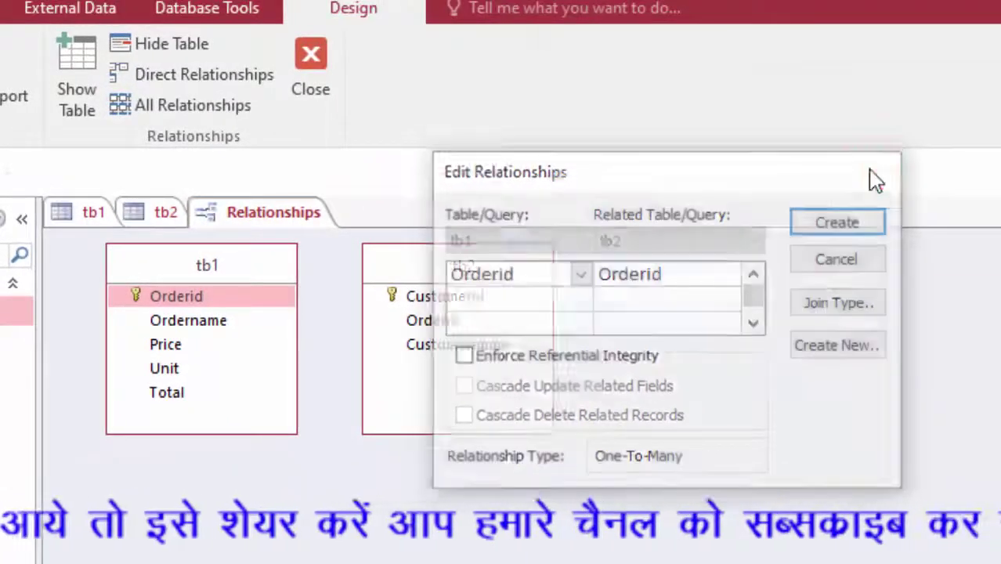
right_click(141, 218)
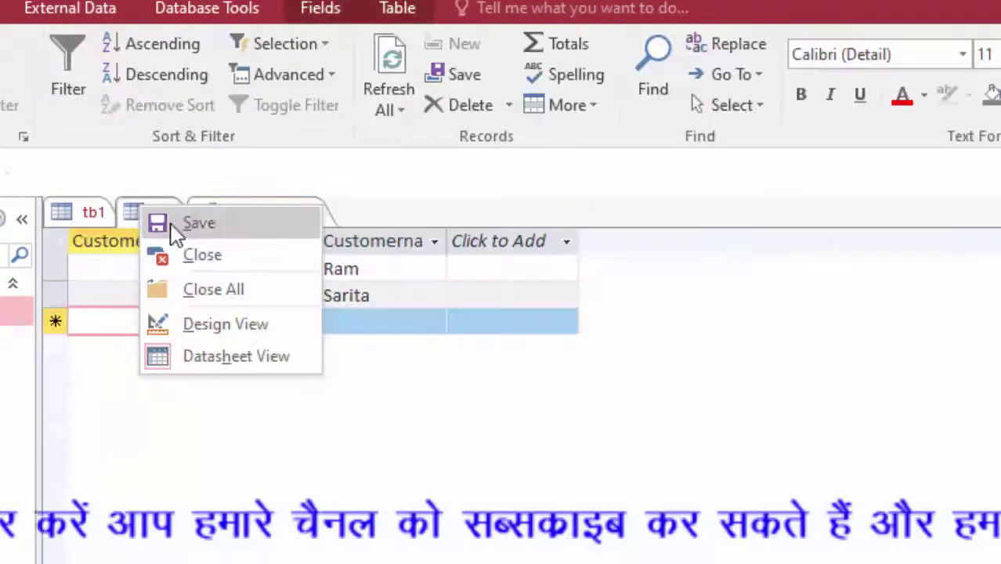
left_click(205, 252)
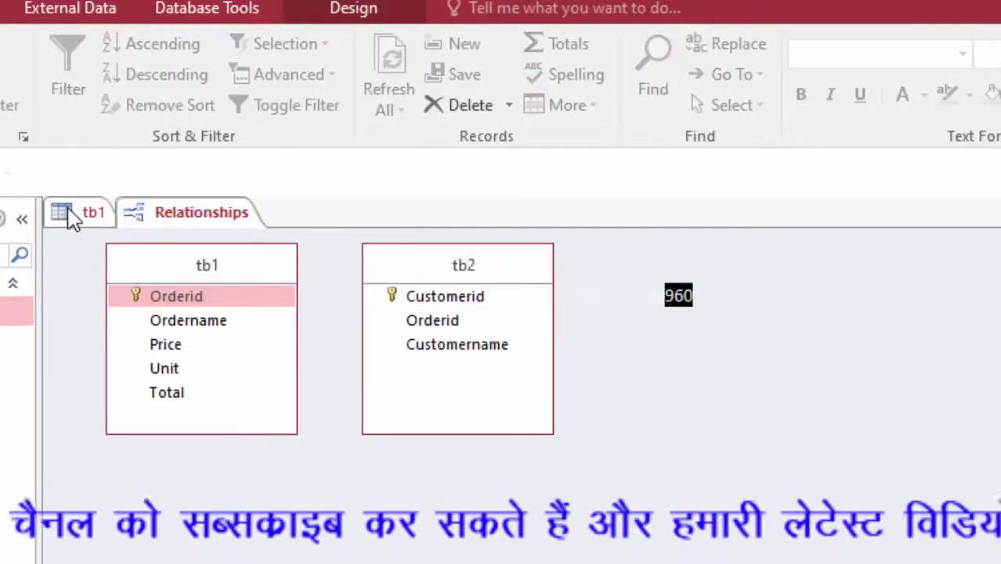
right_click(71, 215)
left_click(147, 258)
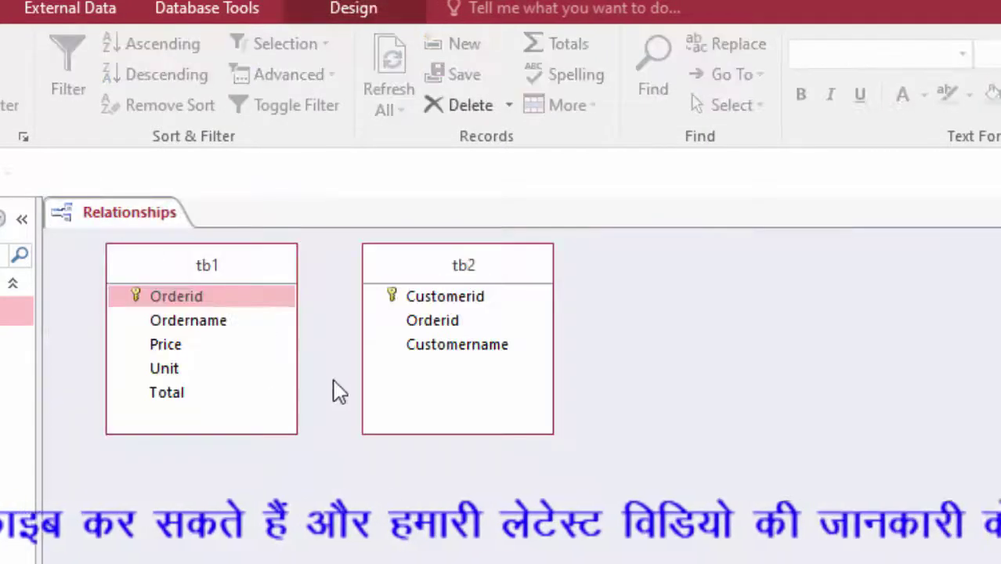
- Link tb1.Orderid to tb2.Orderid with referential integrity, cascade updates and cascade deletes
left_click(250, 294)
left_click_drag(261, 301, 433, 321)
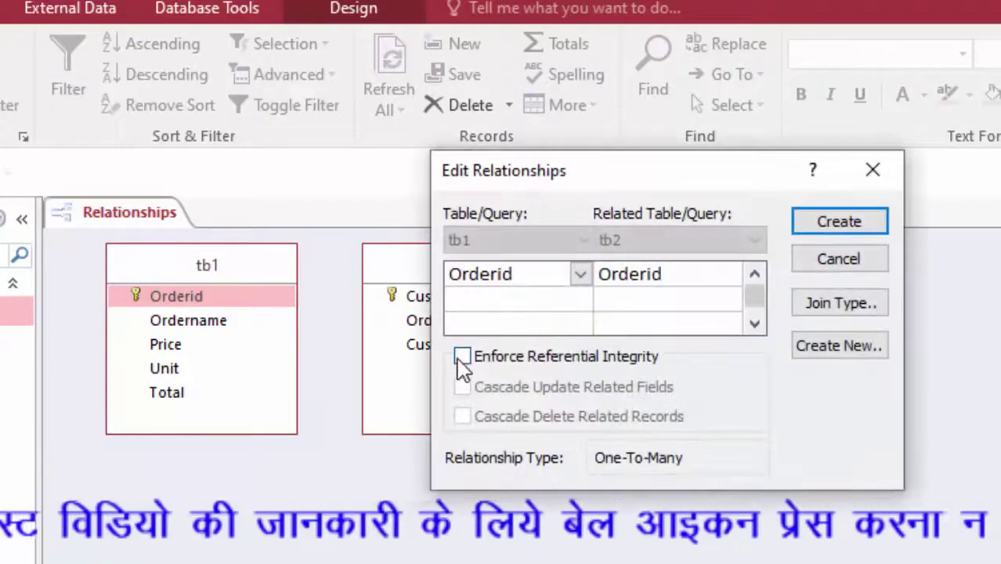
left_click(462, 356)
left_click(462, 387)
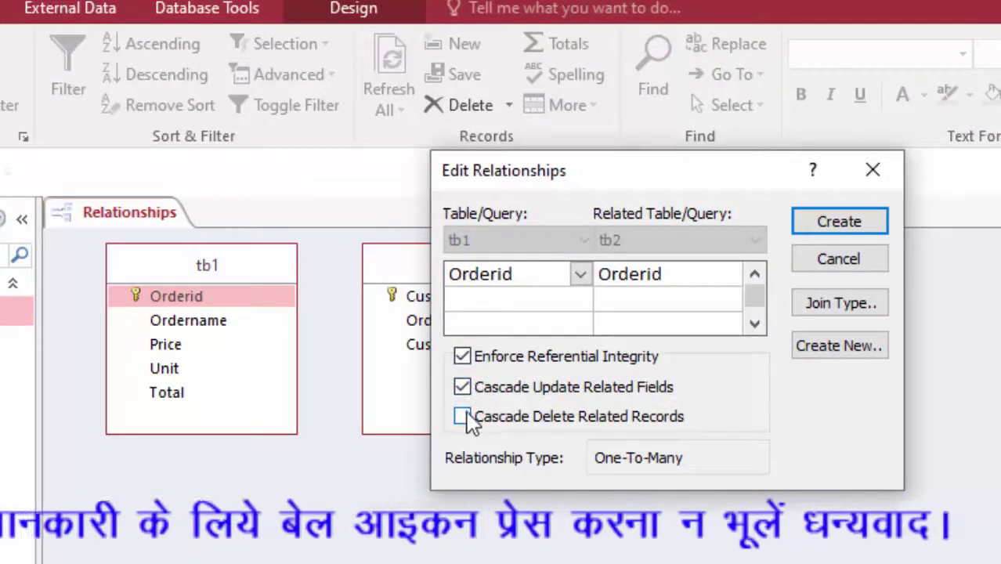
left_click(462, 416)
left_click(832, 235)
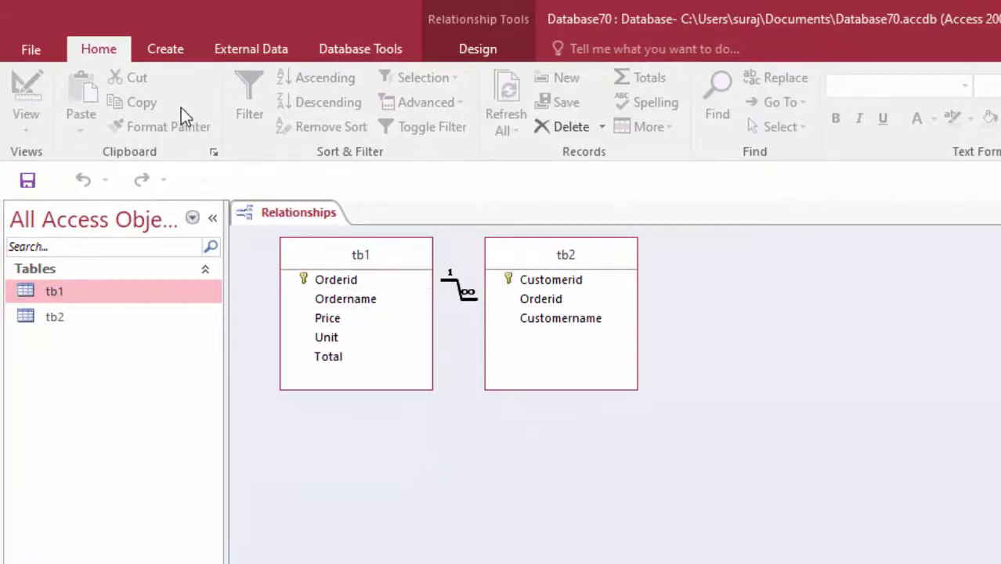
- Save the database and open the tb1 datasheet
left_click(25, 49)
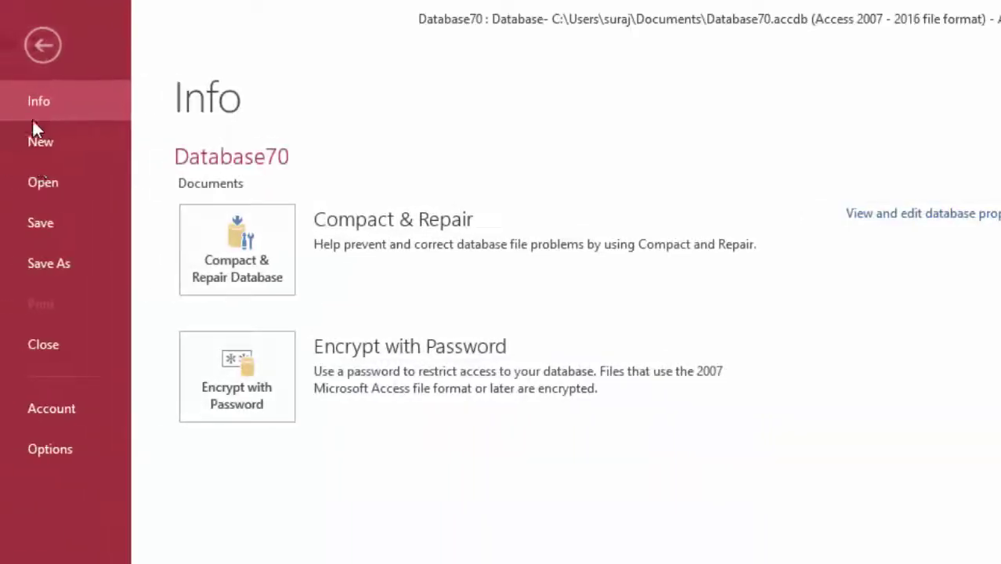
left_click(48, 219)
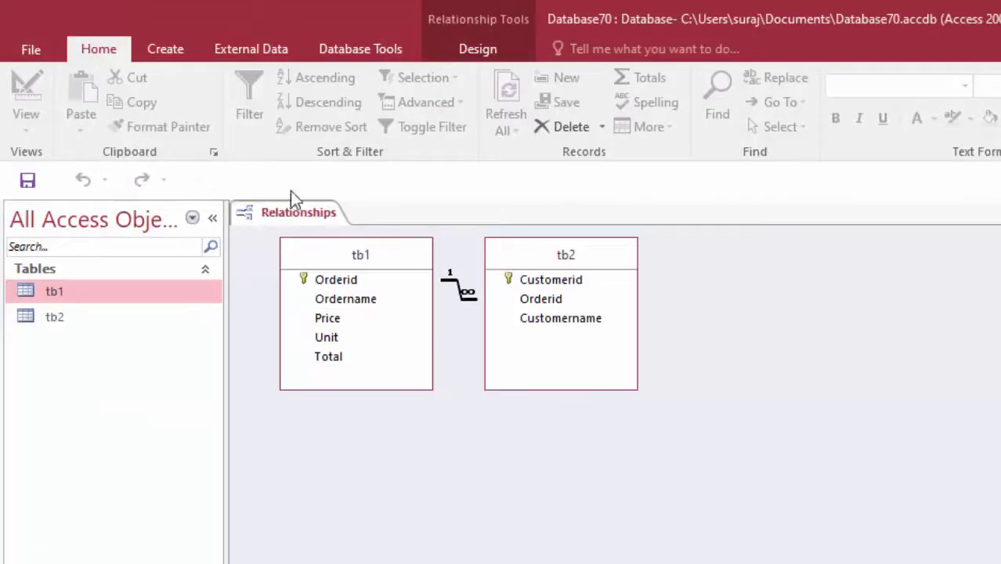
double_click(122, 288)
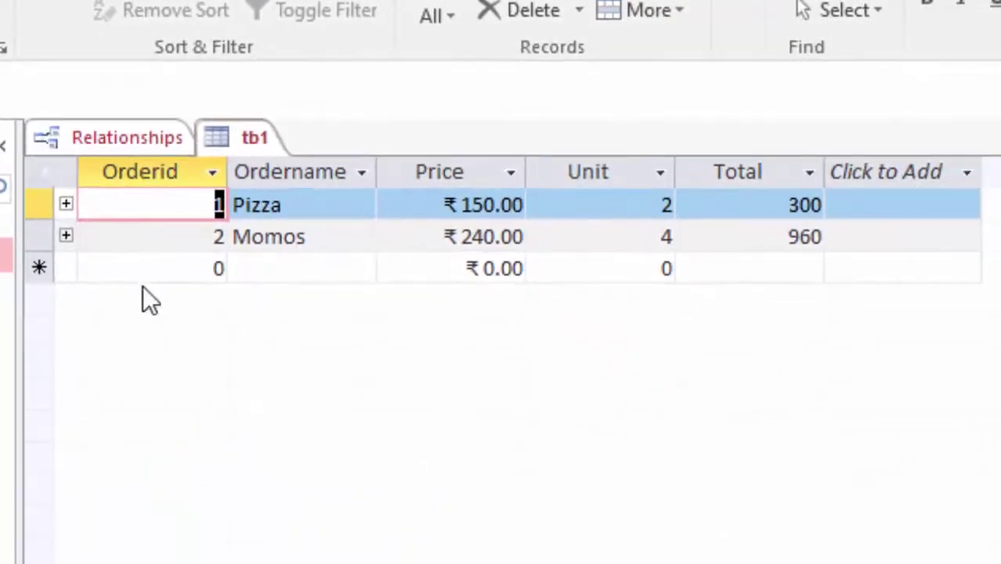
- Add order 3 to tb1: Pizza at 150, 4 units, totalling 600
left_click_drag(182, 270, 244, 270)
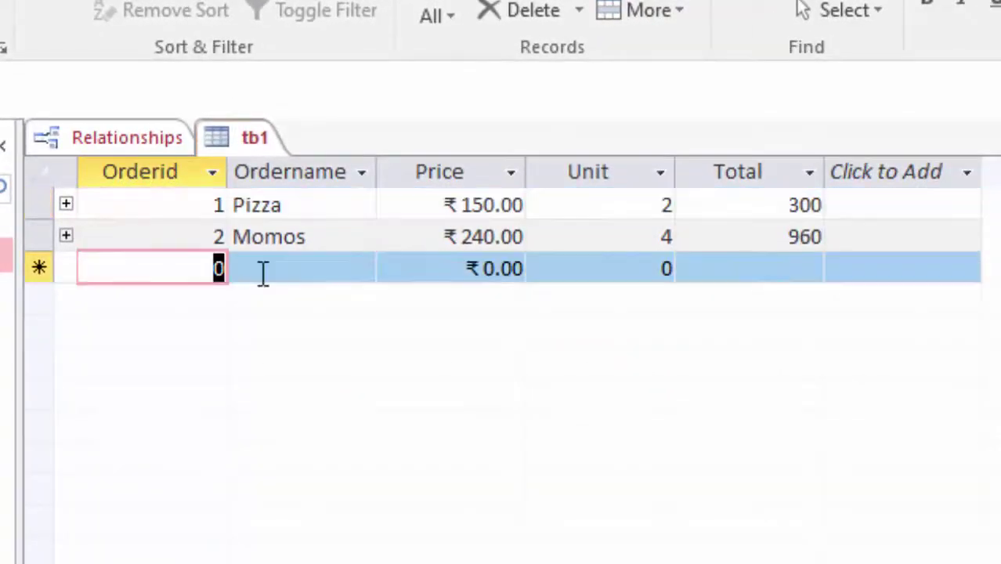
key("BackSpace")
type("3")
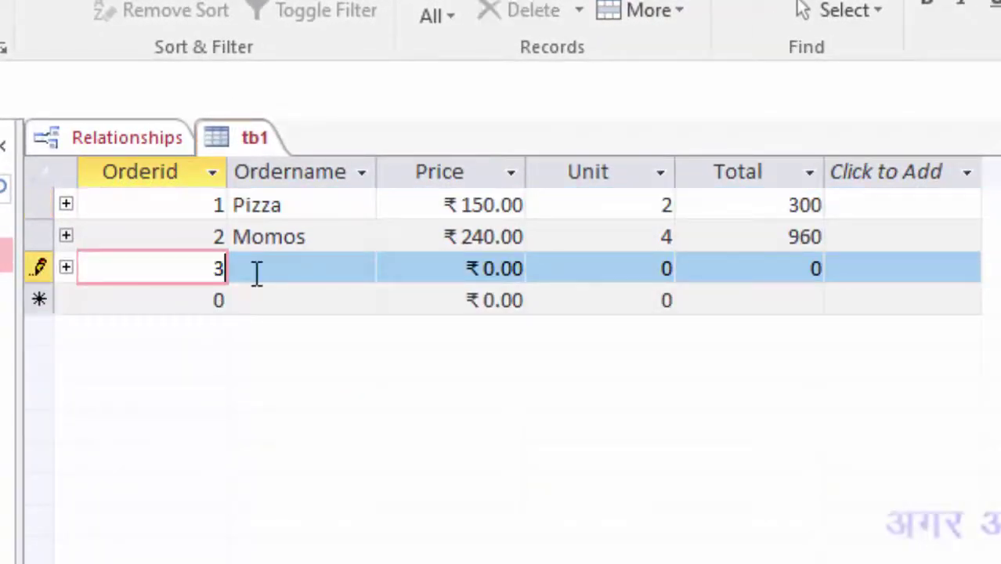
left_click(256, 272)
type("Pizza")
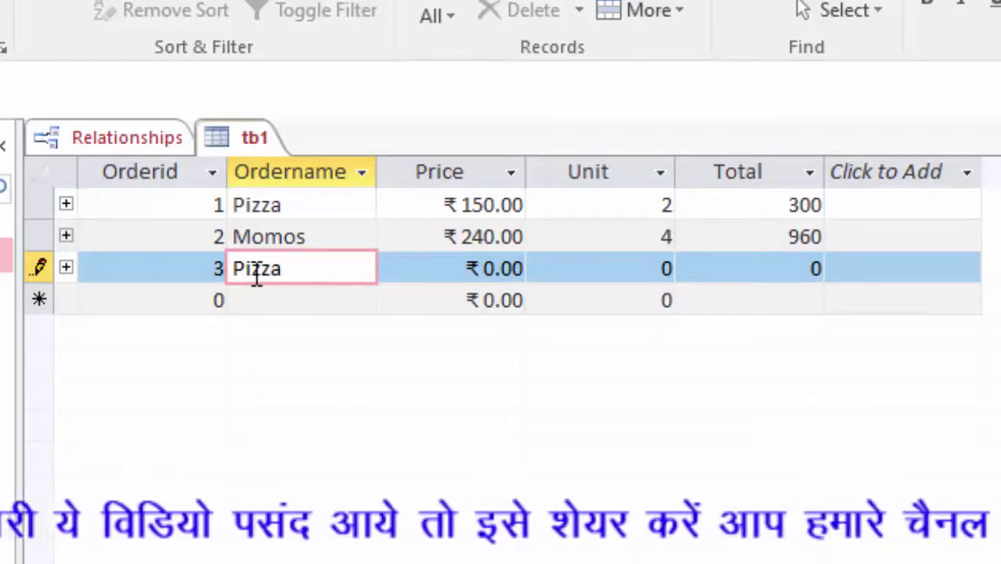
key("Tab")
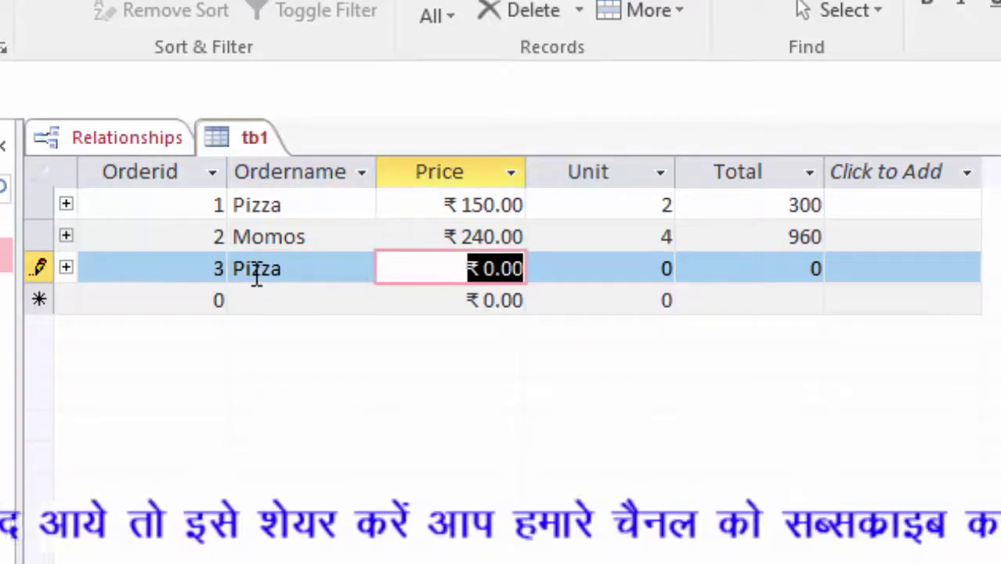
type("150")
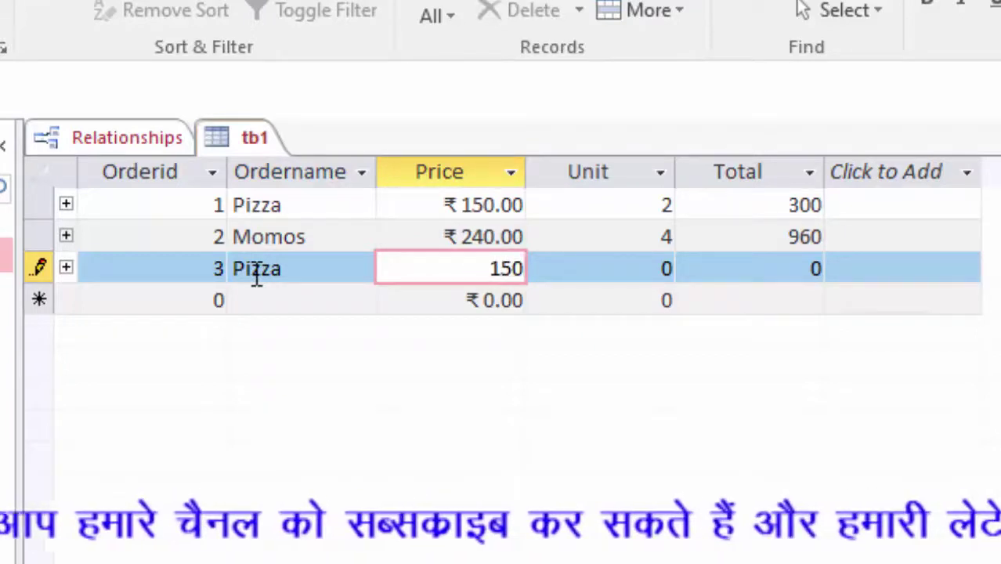
key("Tab")
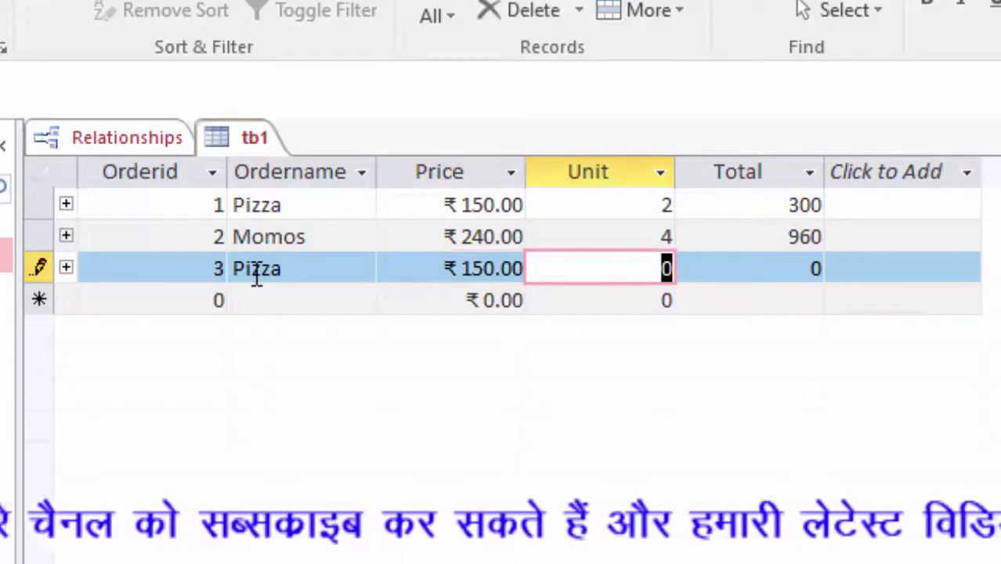
type("4")
key("Tab")
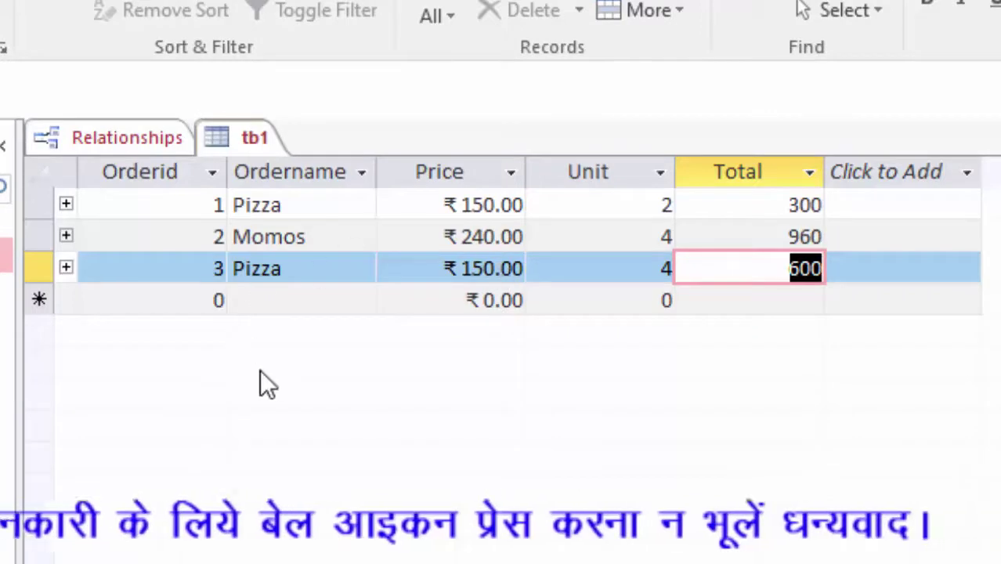
- Enter tb2 record Customerid 112, Orderid 3 with a customer name, then save the database
double_click(4, 293)
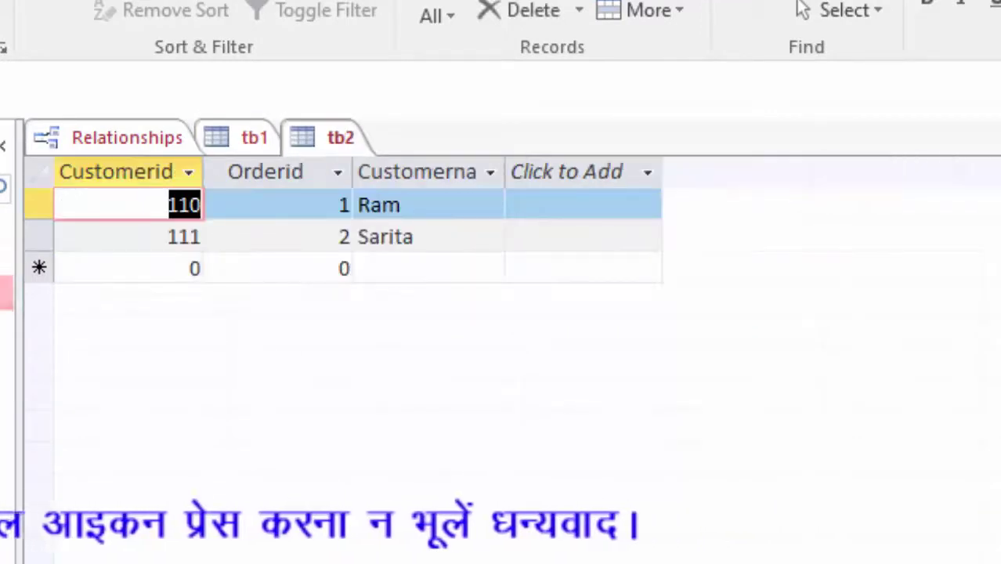
double_click(194, 269)
type("112")
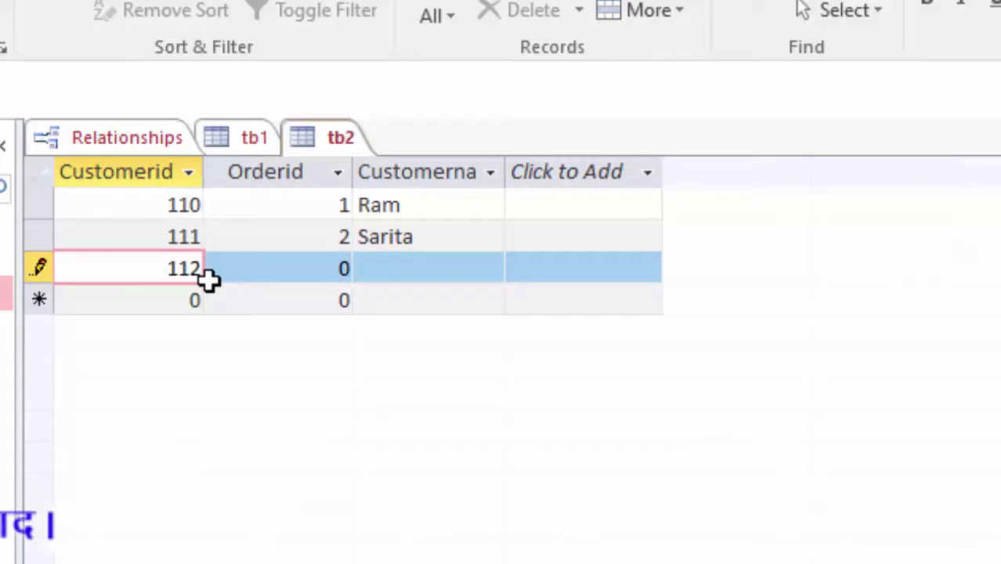
key("Tab")
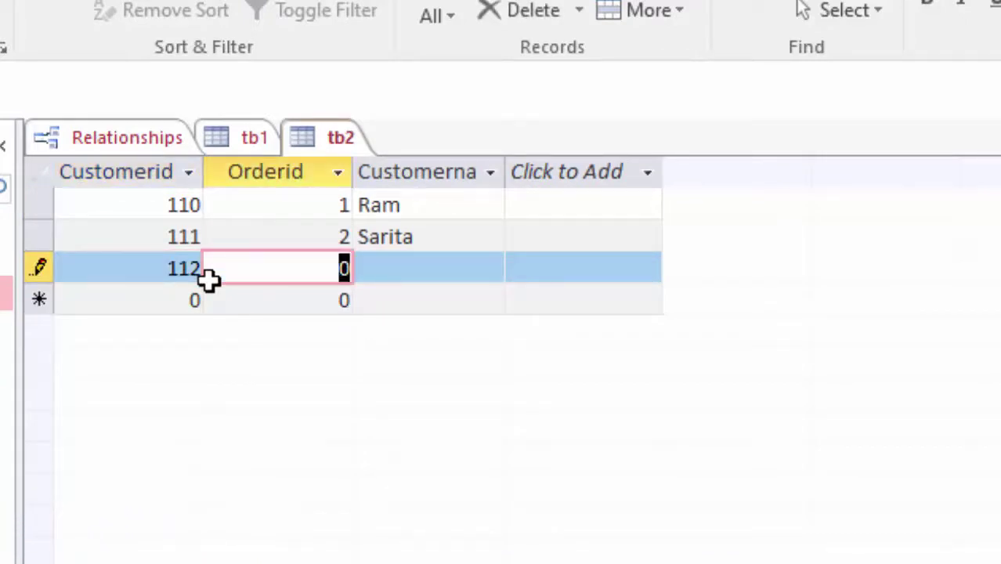
type("3")
key("Tab")
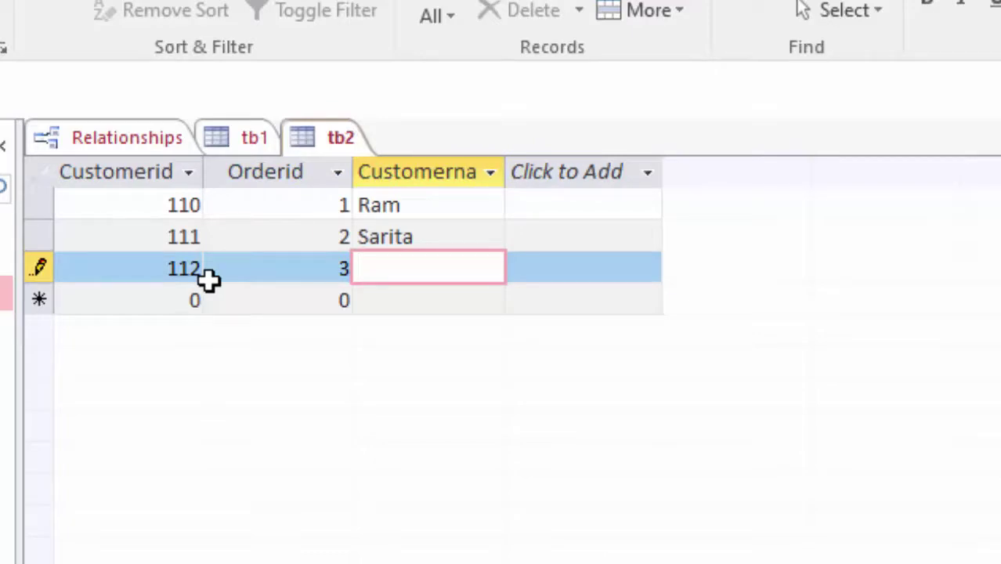
type("Reeta")
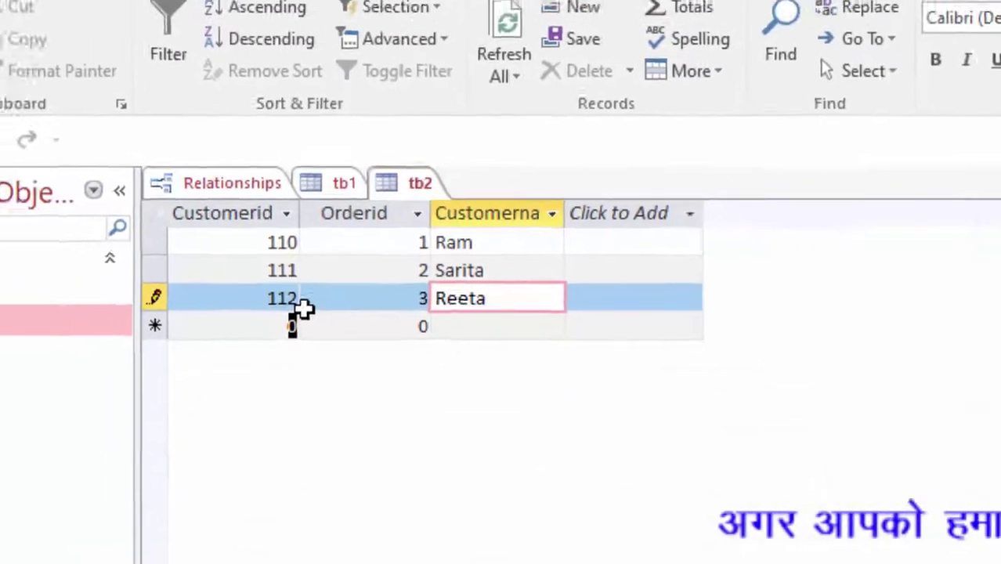
key("Tab")
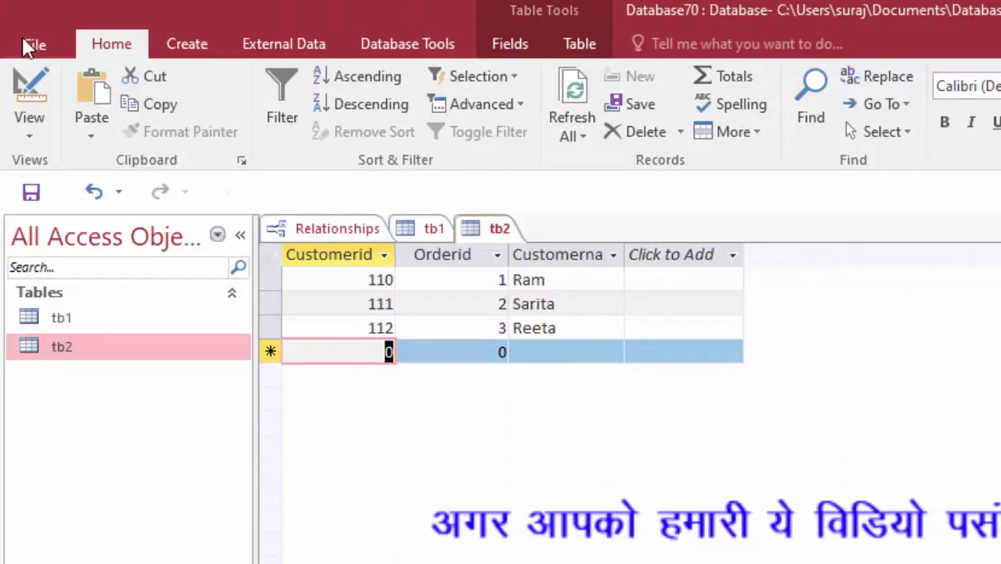
left_click(31, 46)
left_click(69, 232)
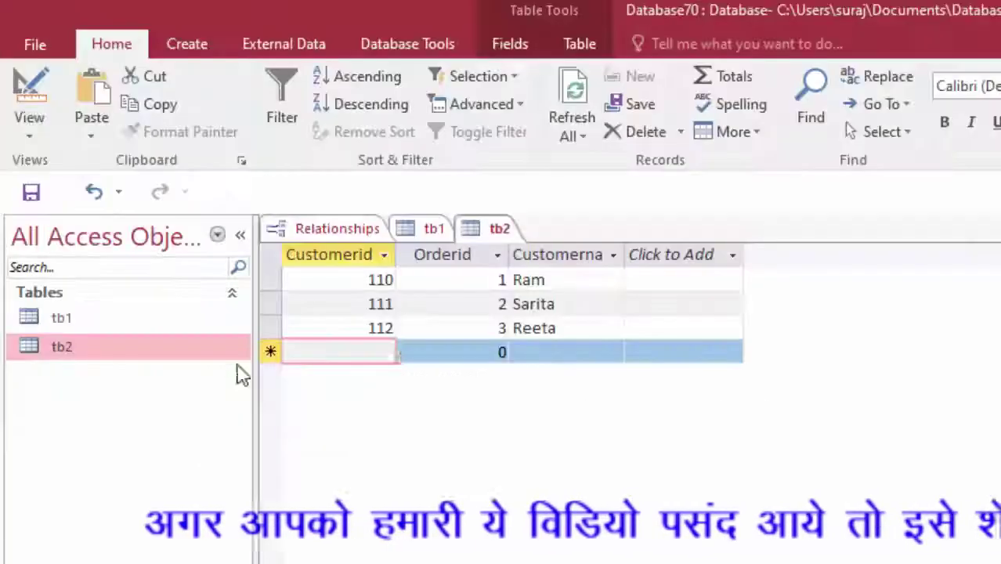
- Expand order 3 in tb1 to reveal its linked Customerid 112 subdatasheet
left_click(412, 228)
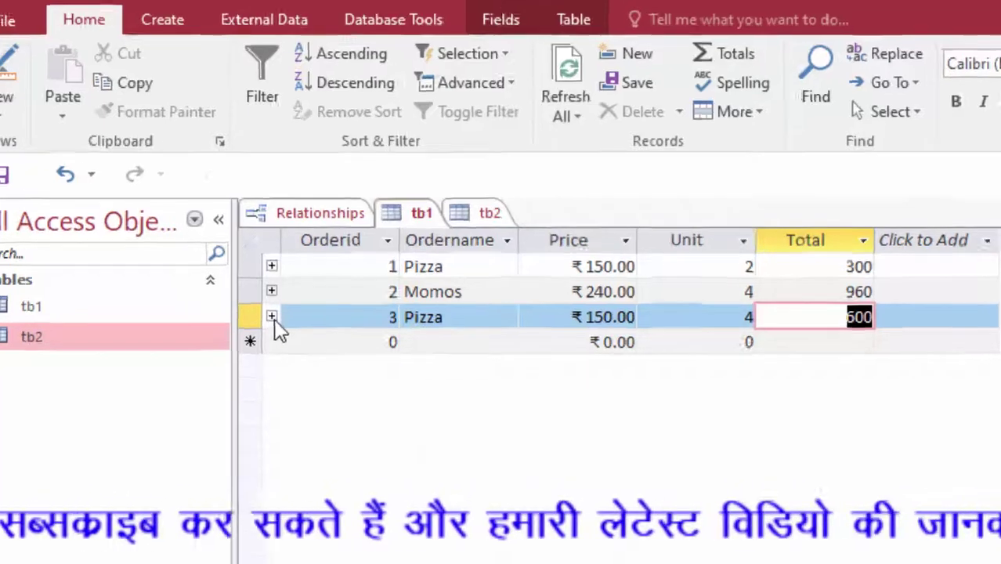
left_click(290, 327)
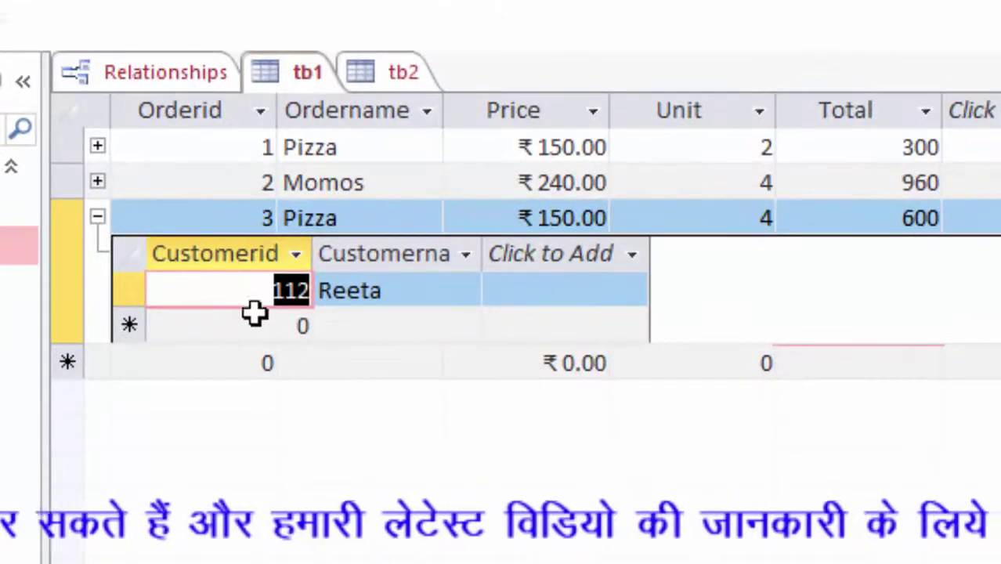